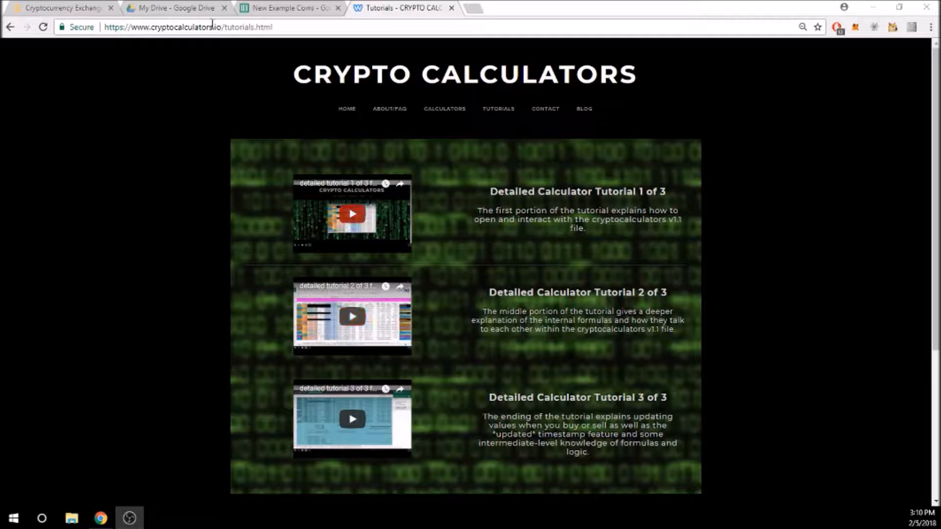
Switch to the 'New Example Coins' spreadsheet showing the Binance Portfolio Calculator v1.1 title sheet.
{"action": "left_click", "coordinate": [270, 9]}
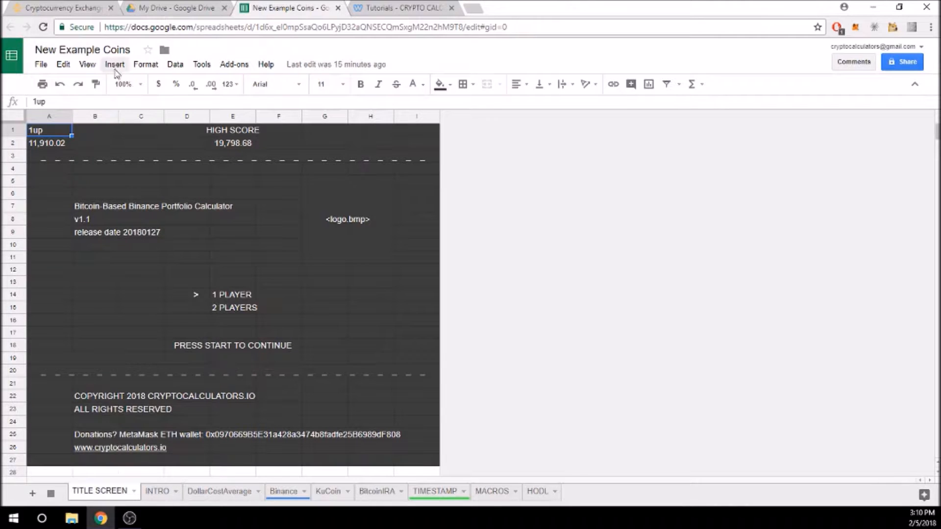
Look through the File, Insert, Format, Edit and Data menus, then switch to My Drive.
{"action": "left_click", "coordinate": [40, 68]}
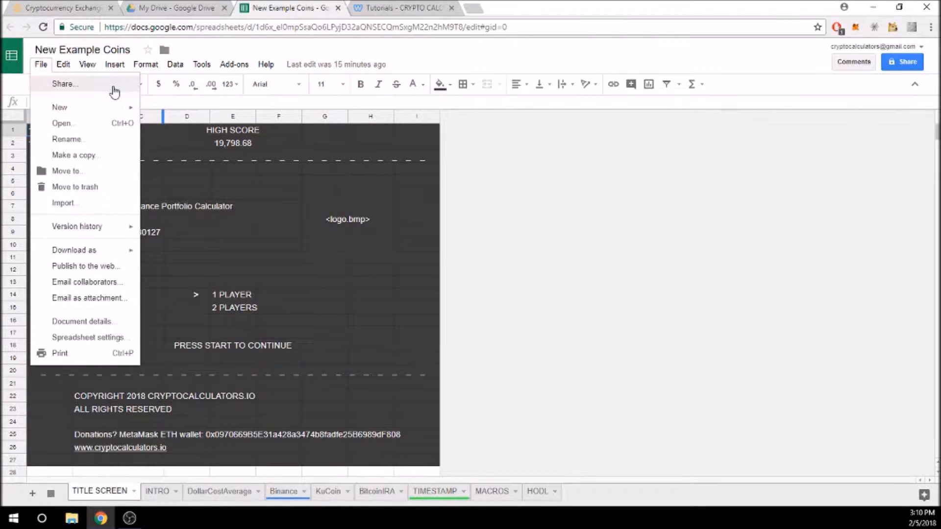
{"action": "mouse_move", "coordinate": [145, 65]}
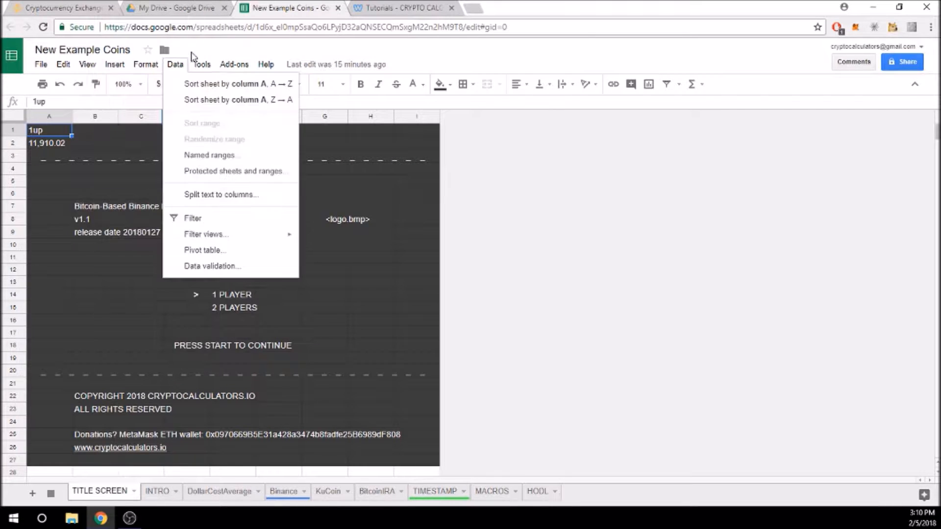
{"action": "left_click", "coordinate": [417, 219]}
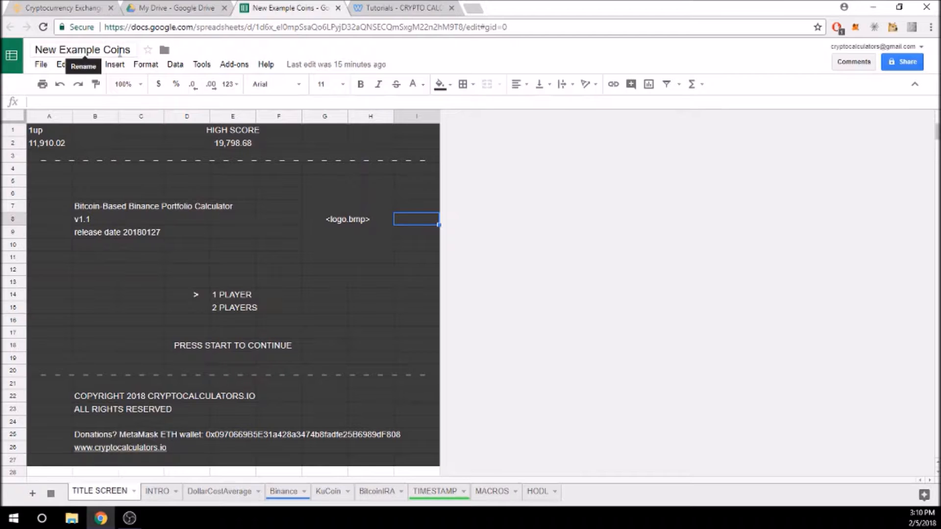
{"action": "left_click", "coordinate": [198, 6]}
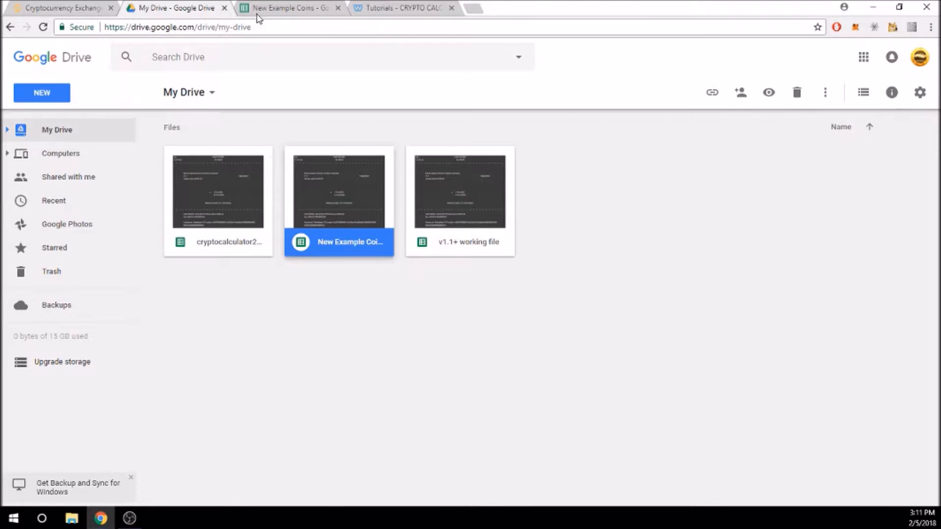
Close the Google Drive tab to reveal Binance's favourite pairs, led by BTC/USDT.
{"action": "left_click", "coordinate": [224, 8]}
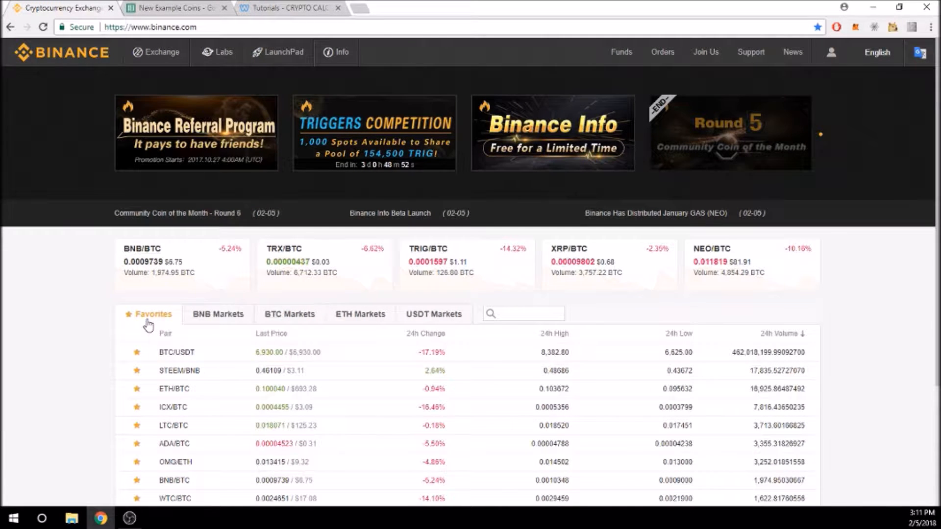
Review Binance's BNB Markets, BTC Markets and Favorites lists, then return to New Example Coins.
{"action": "scroll", "coordinate": [147, 323], "scroll_direction": "down", "scroll_amount": 1}
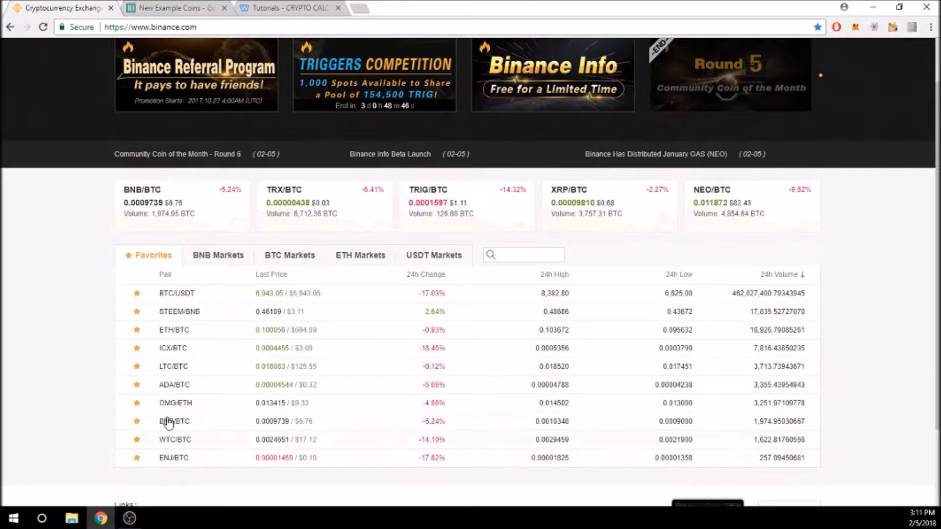
{"action": "left_click", "coordinate": [212, 257]}
{"action": "left_click", "coordinate": [274, 257]}
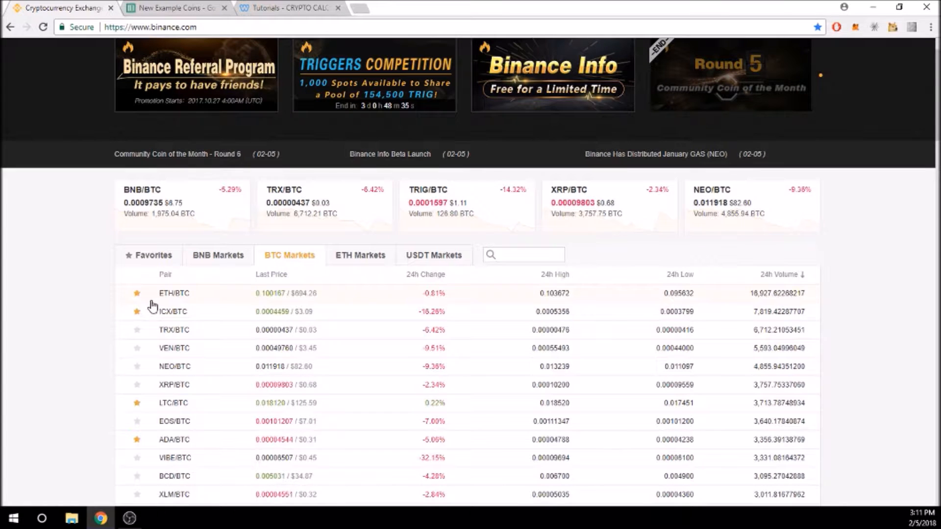
{"action": "left_click", "coordinate": [145, 257]}
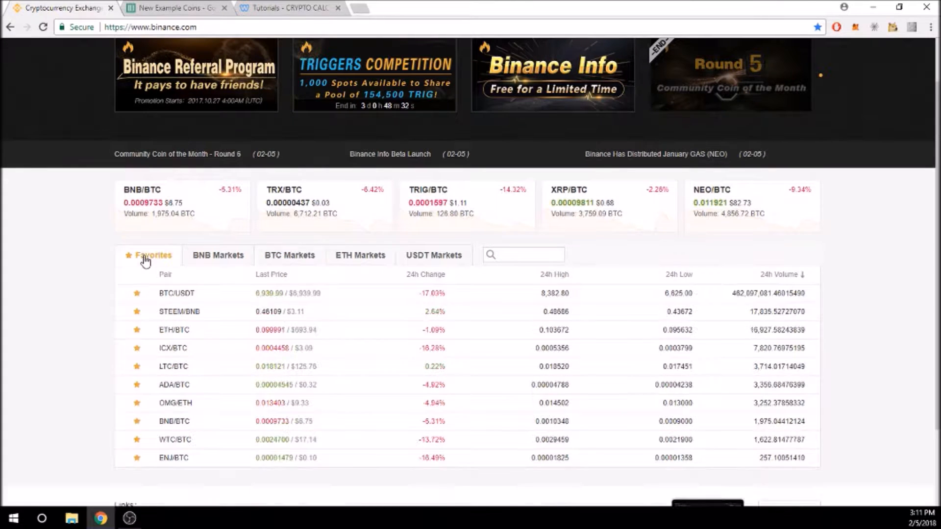
{"action": "left_click", "coordinate": [193, 8]}
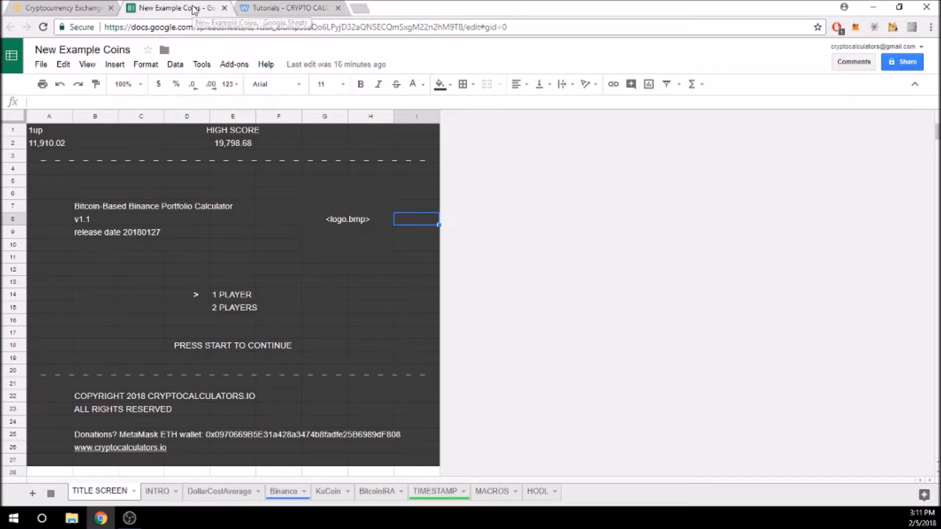
Duplicate the Binance sheet as 'Copy of Binance' and go back to the original Binance sheet.
{"action": "right_click", "coordinate": [283, 495]}
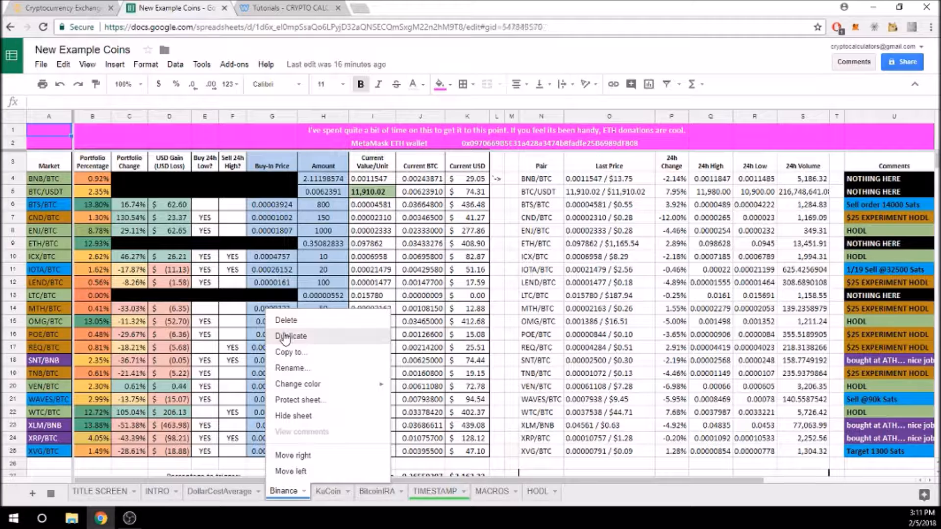
{"action": "left_click", "coordinate": [285, 337]}
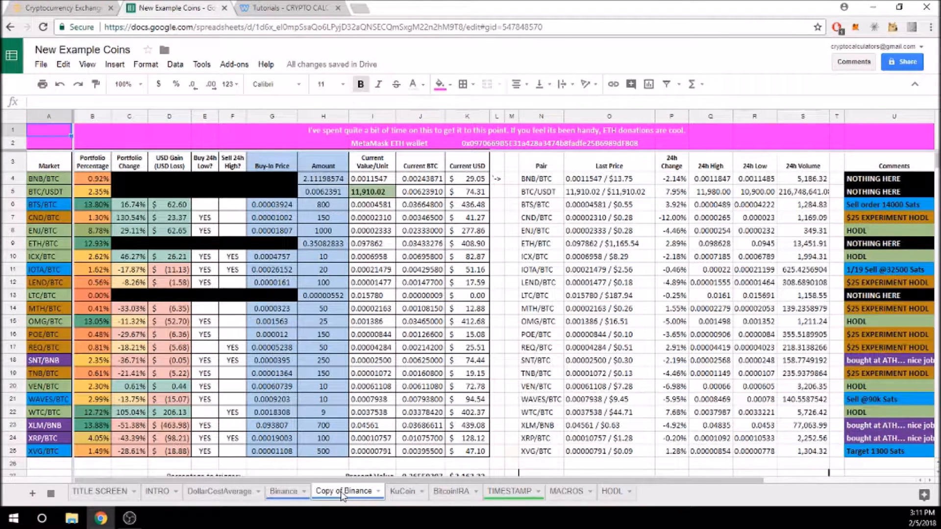
{"action": "left_click", "coordinate": [282, 491]}
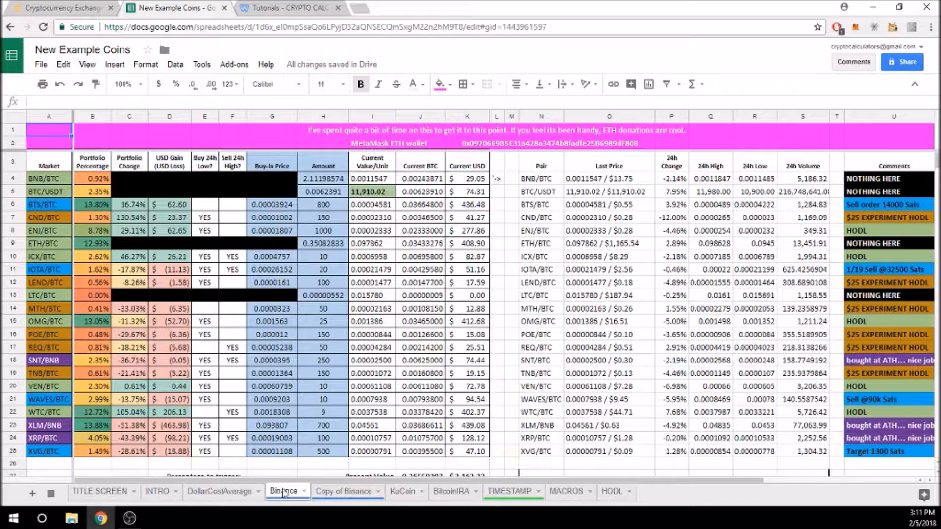
{"action": "left_click", "coordinate": [331, 492]}
{"action": "left_click", "coordinate": [289, 494]}
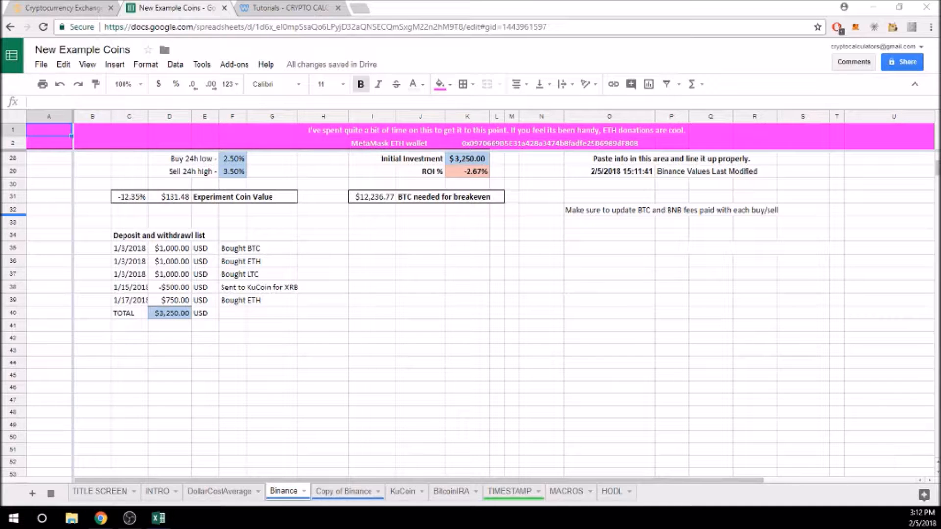
Paste the ADA/BTC–WTC/BTC average price and amount held list into I36 as values only.
{"action": "left_click", "coordinate": [387, 265]}
{"action": "right_click", "coordinate": [387, 267]}
{"action": "mouse_move", "coordinate": [528, 324]}
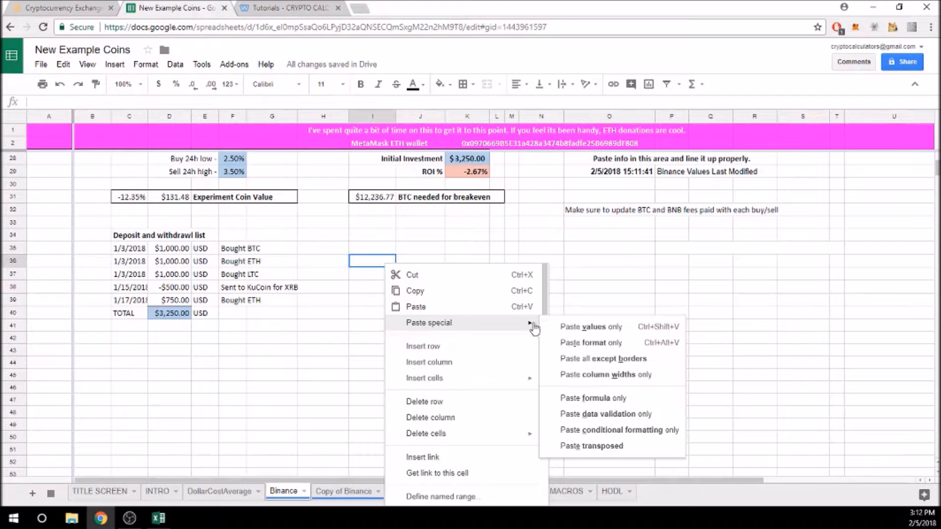
{"action": "left_click", "coordinate": [586, 326]}
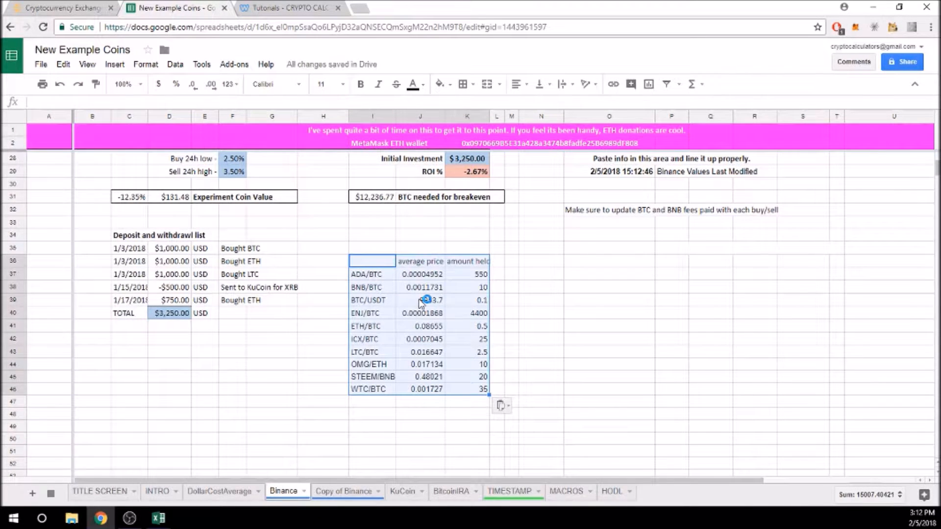
{"action": "left_click", "coordinate": [389, 414]}
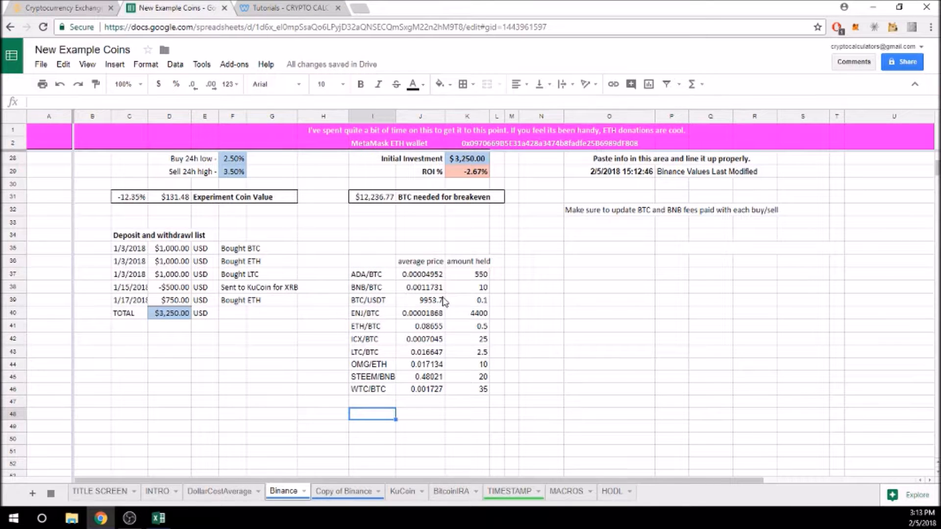
{"action": "scroll", "coordinate": [443, 301], "scroll_direction": "up", "scroll_amount": 2}
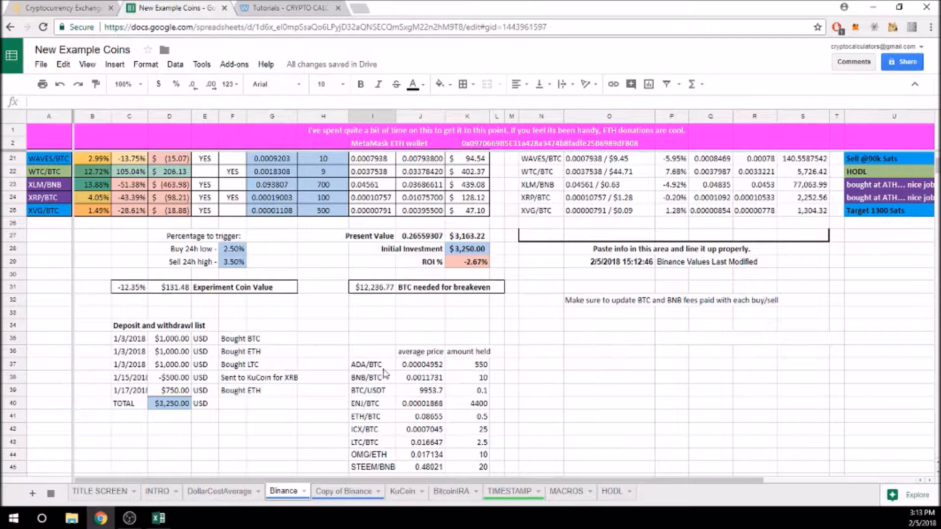
{"action": "scroll", "coordinate": [80, 236], "scroll_direction": "up", "scroll_amount": 2}
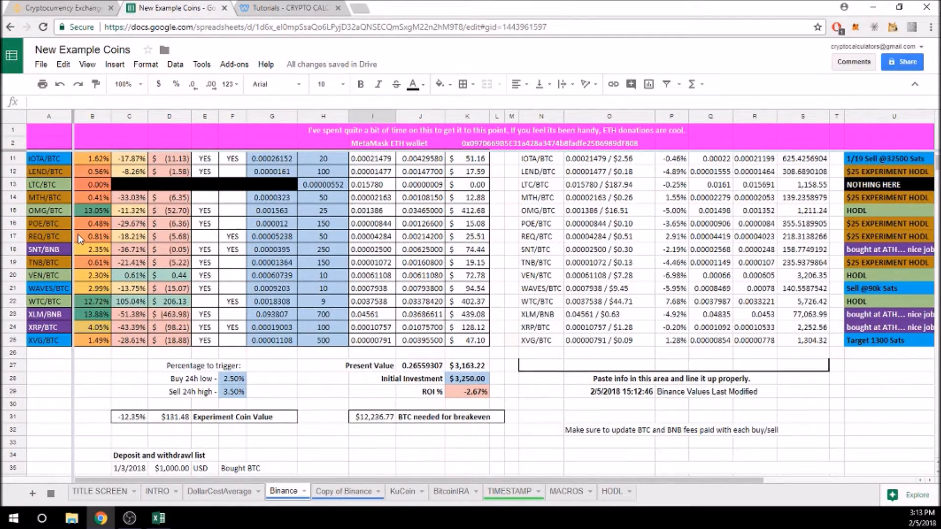
{"action": "scroll", "coordinate": [81, 239], "scroll_direction": "down", "scroll_amount": 2}
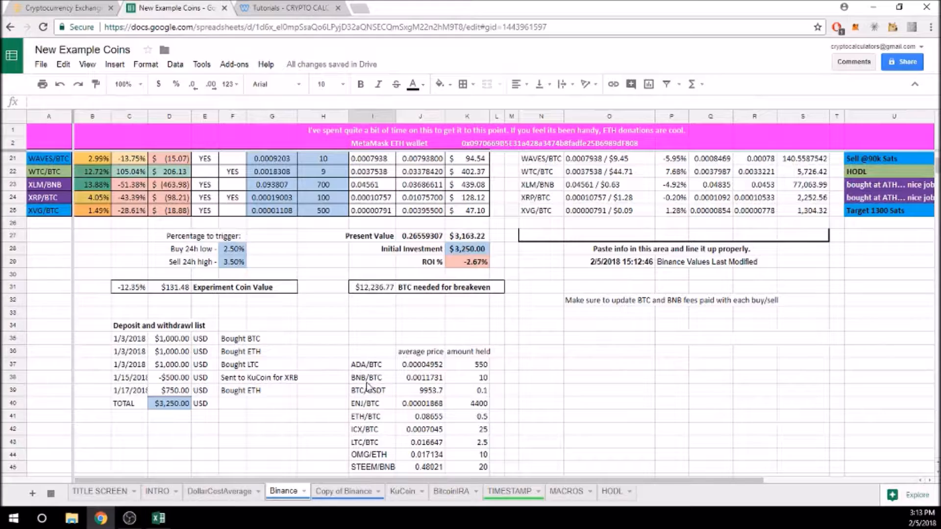
{"action": "scroll", "coordinate": [289, 368], "scroll_direction": "up", "scroll_amount": 7}
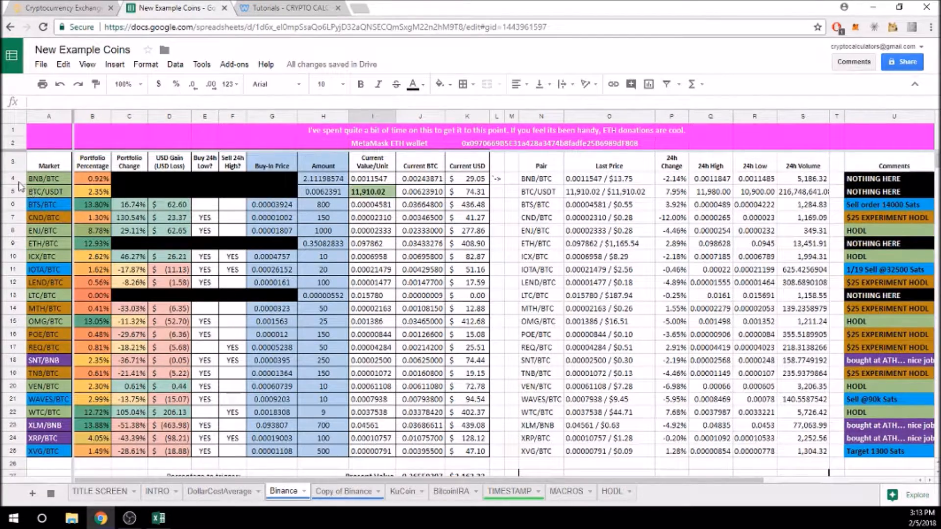
Insert a blank row above BNB/BTC and reset the fill colour of Market cells A4:A26.
{"action": "right_click", "coordinate": [15, 180]}
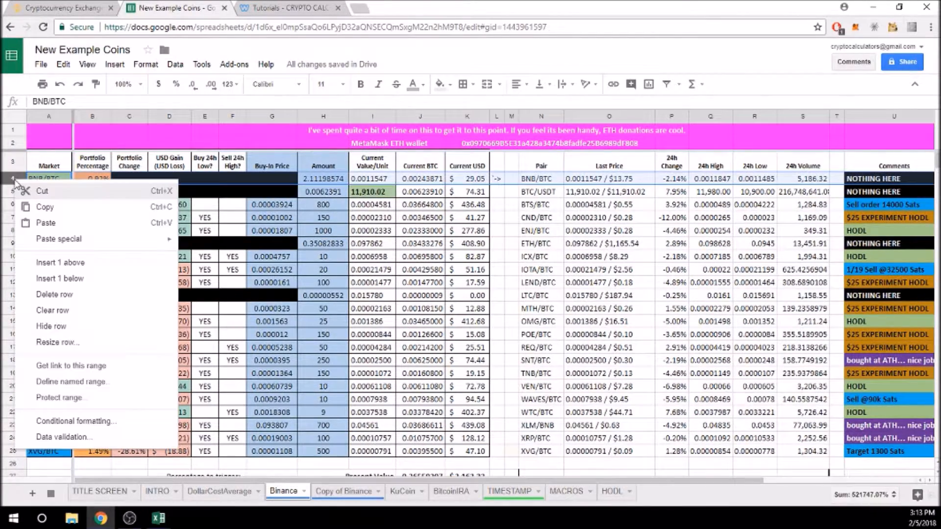
{"action": "left_click", "coordinate": [60, 263]}
{"action": "left_click_drag", "start_coordinate": [45, 178], "coordinate": [44, 398]}
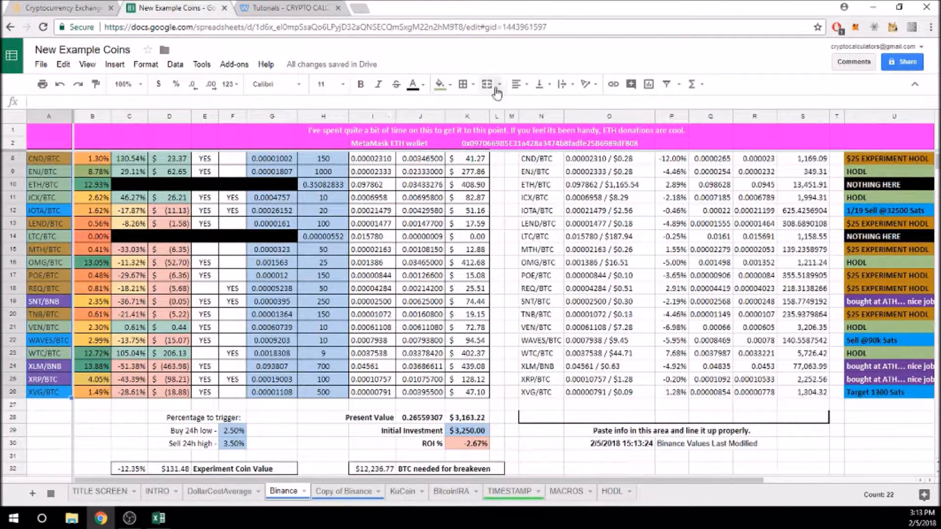
{"action": "left_click", "coordinate": [450, 86]}
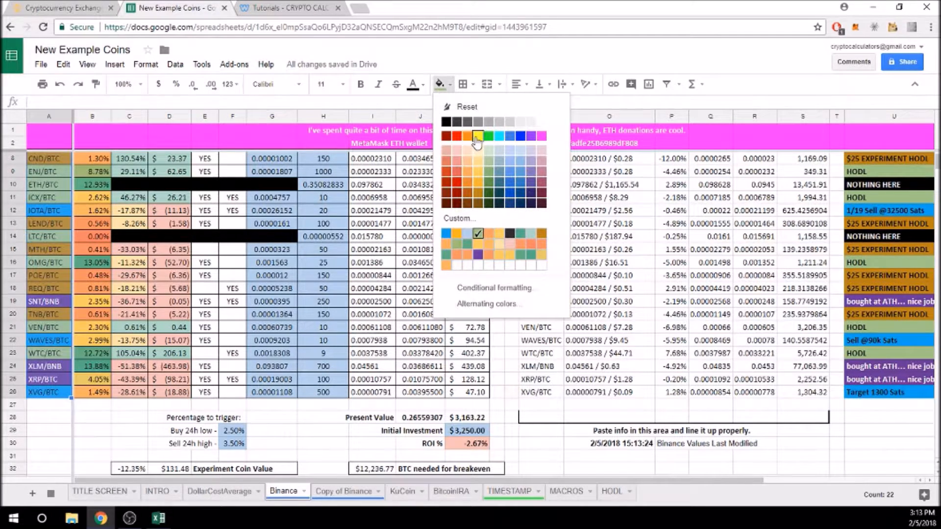
{"action": "left_click", "coordinate": [475, 140]}
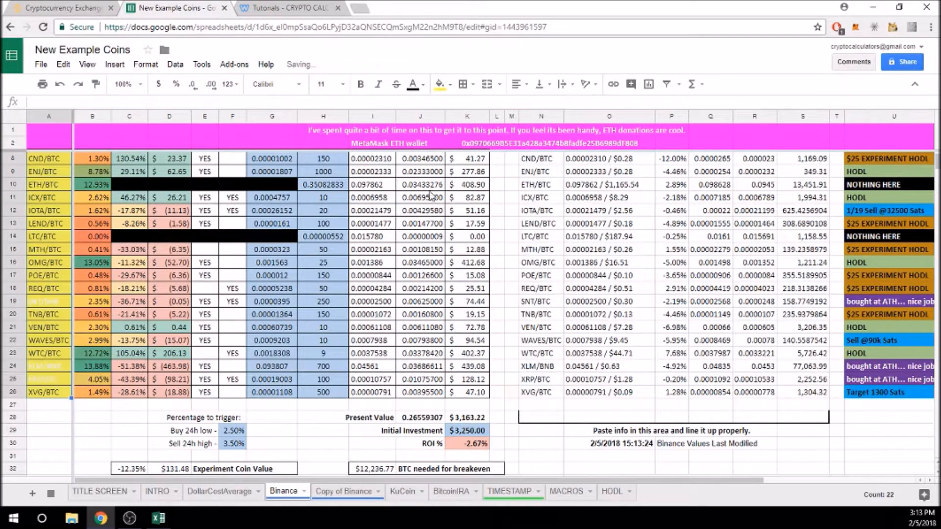
{"action": "left_click", "coordinate": [452, 88]}
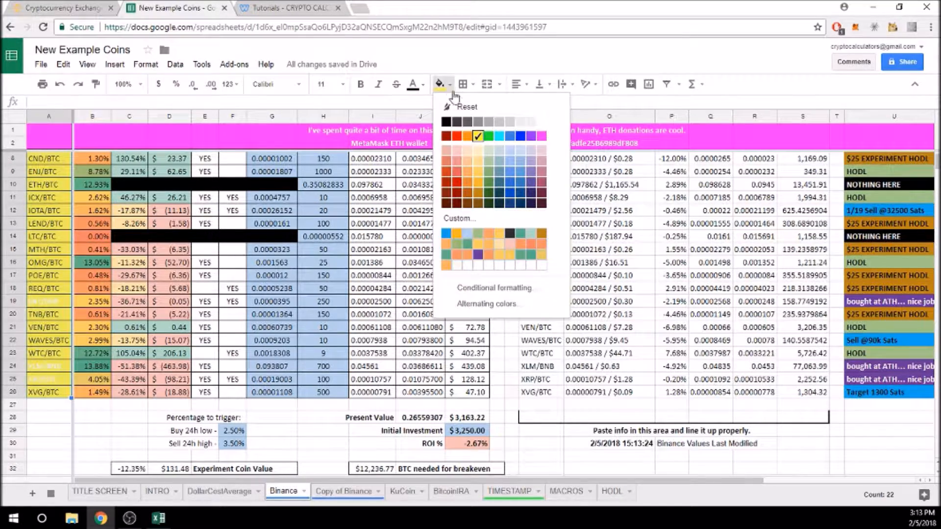
{"action": "left_click", "coordinate": [452, 105]}
{"action": "scroll", "coordinate": [38, 317], "scroll_direction": "up", "scroll_amount": 2}
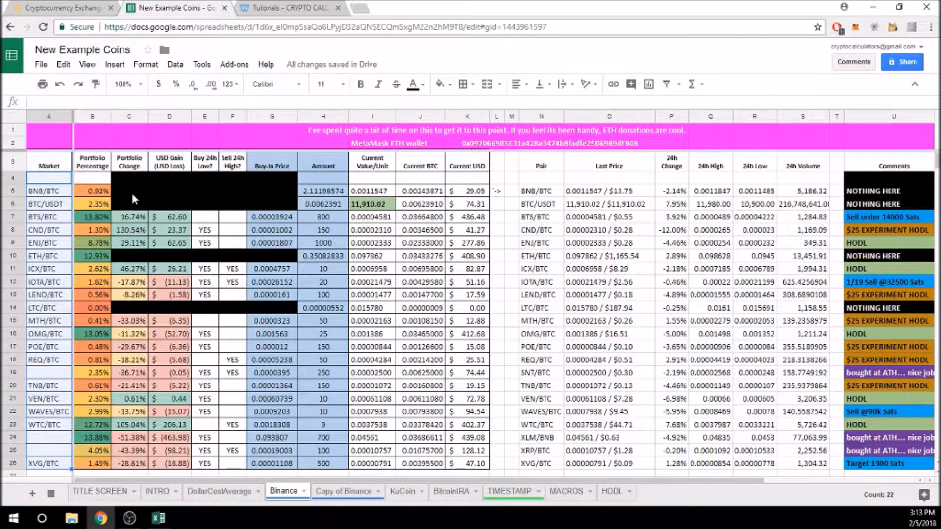
{"action": "scroll", "coordinate": [161, 269], "scroll_direction": "down", "scroll_amount": 5}
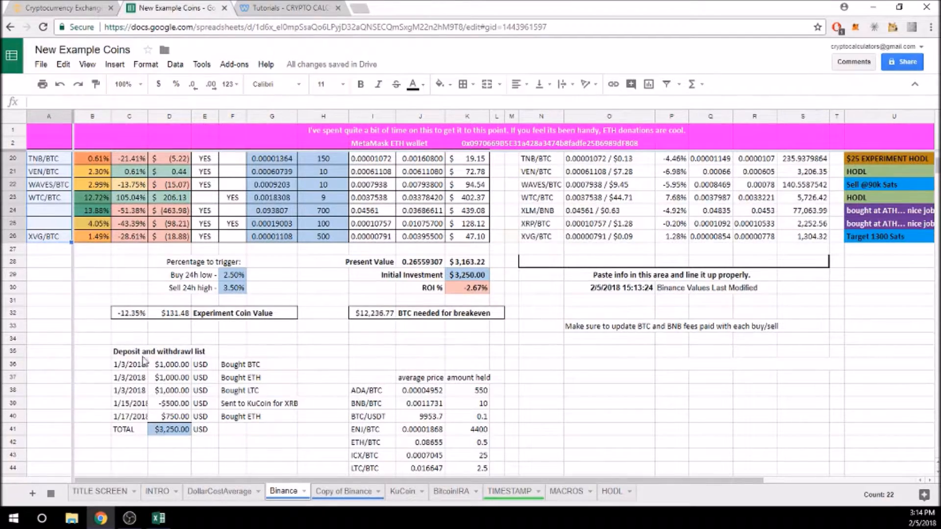
{"action": "scroll", "coordinate": [70, 262], "scroll_direction": "up", "scroll_amount": 6}
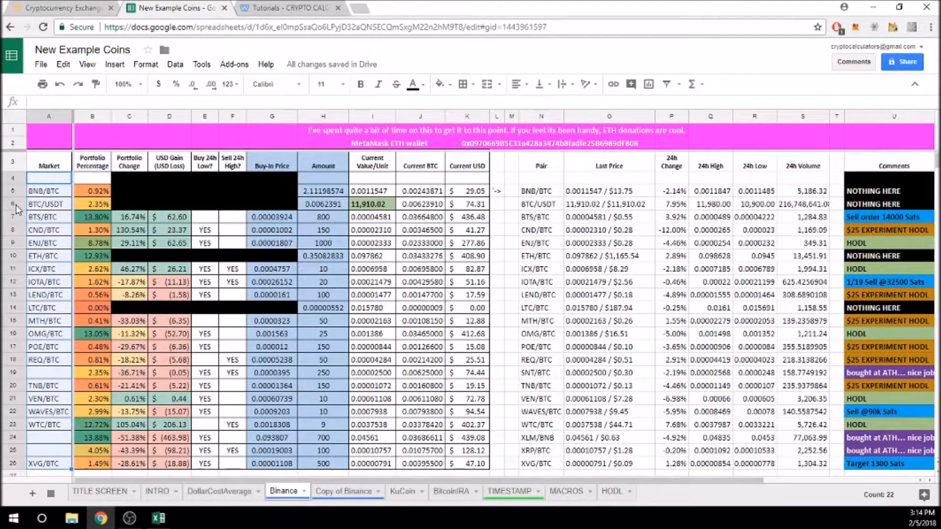
Delete rows 7–8 (BTS/BTC and CND/BTC), leaving nine pairs from BNB/BTC to WTC/BTC.
{"action": "left_click_drag", "start_coordinate": [12, 216], "coordinate": [11, 226]}
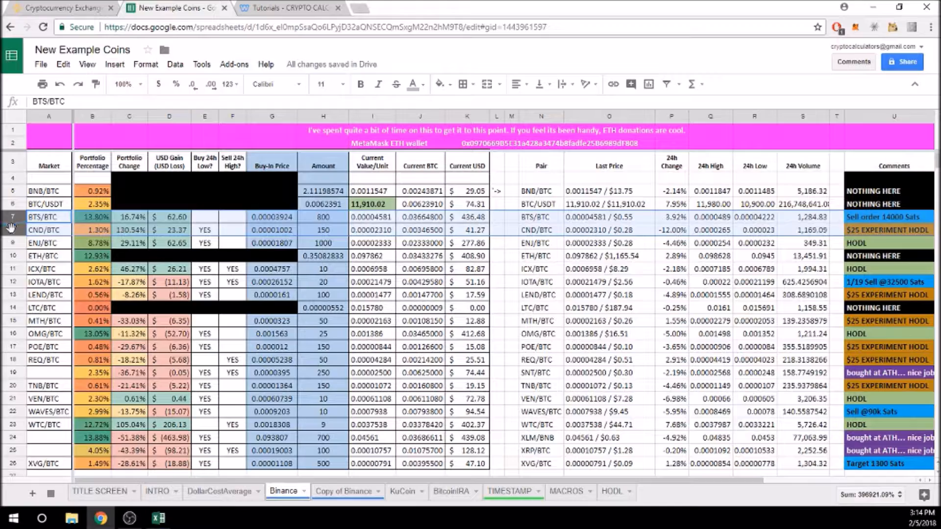
{"action": "right_click", "coordinate": [11, 225]}
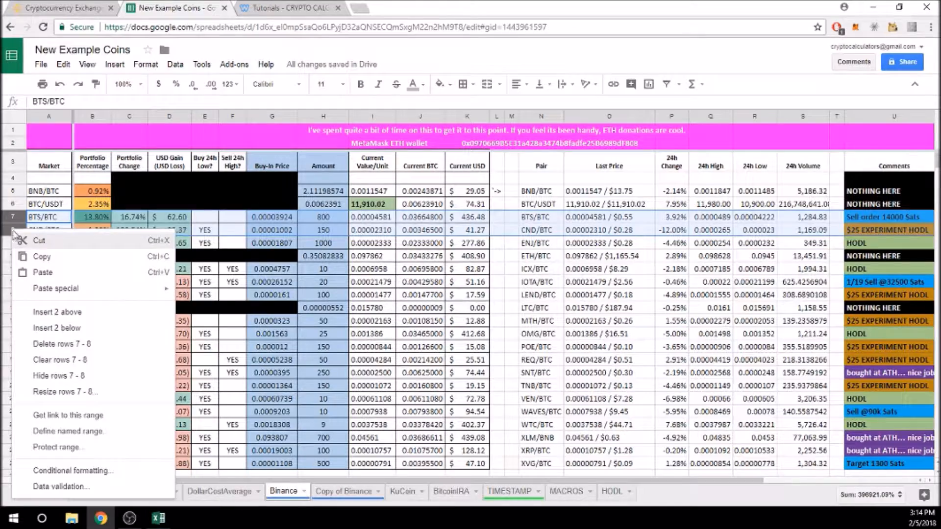
{"action": "left_click", "coordinate": [45, 345]}
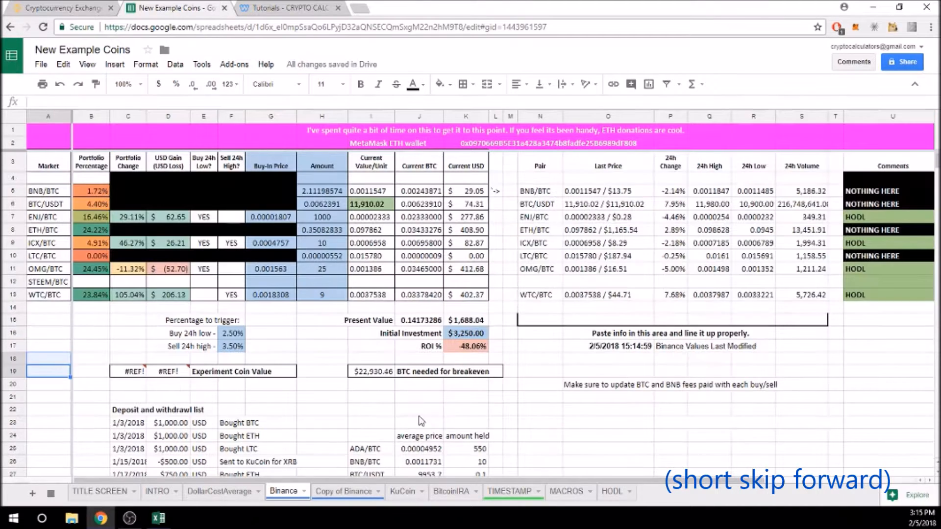
{"action": "scroll", "coordinate": [382, 406], "scroll_direction": "down", "scroll_amount": 5}
{"action": "left_click_drag", "start_coordinate": [366, 287], "coordinate": [466, 429]}
{"action": "left_click", "coordinate": [103, 357]}
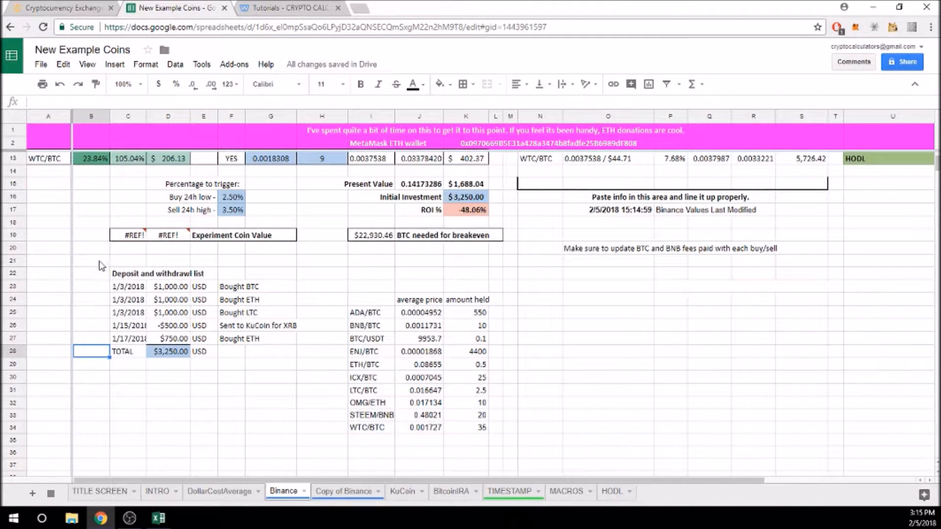
{"action": "left_click_drag", "start_coordinate": [102, 265], "coordinate": [294, 262]}
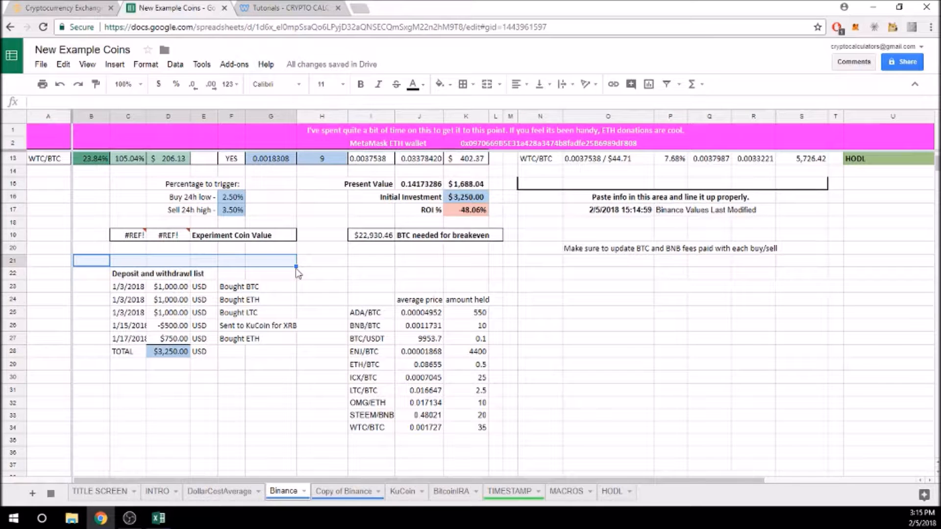
Clear the deposit and withdrawal list B21:G29 and set Initial Investment in K16 to 2000.
{"action": "left_click_drag", "start_coordinate": [296, 270], "coordinate": [297, 339]}
{"action": "left_click_drag", "start_coordinate": [102, 265], "coordinate": [290, 367]}
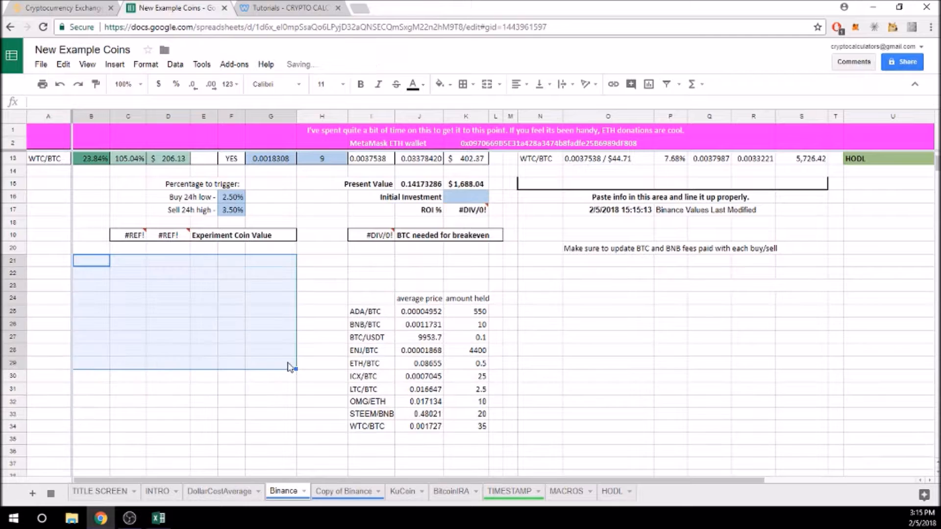
{"action": "left_click", "coordinate": [463, 198]}
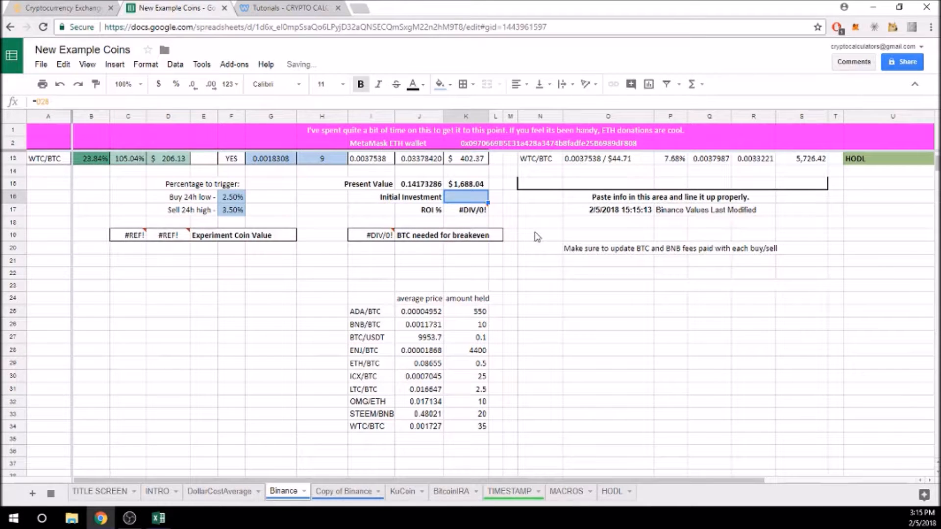
{"action": "type", "text": "3,000.00"}
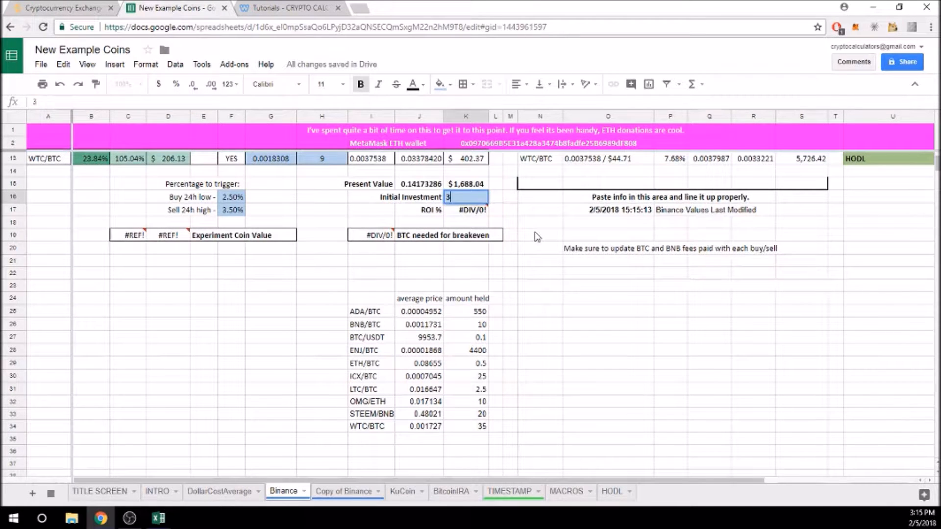
{"action": "left_click", "coordinate": [522, 316]}
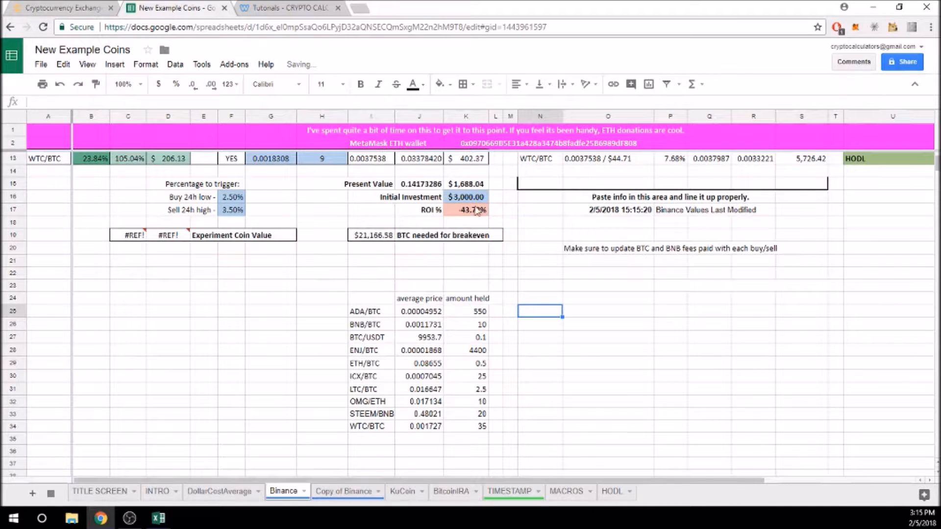
{"action": "left_click", "coordinate": [469, 197]}
{"action": "type", "text": "2000"}
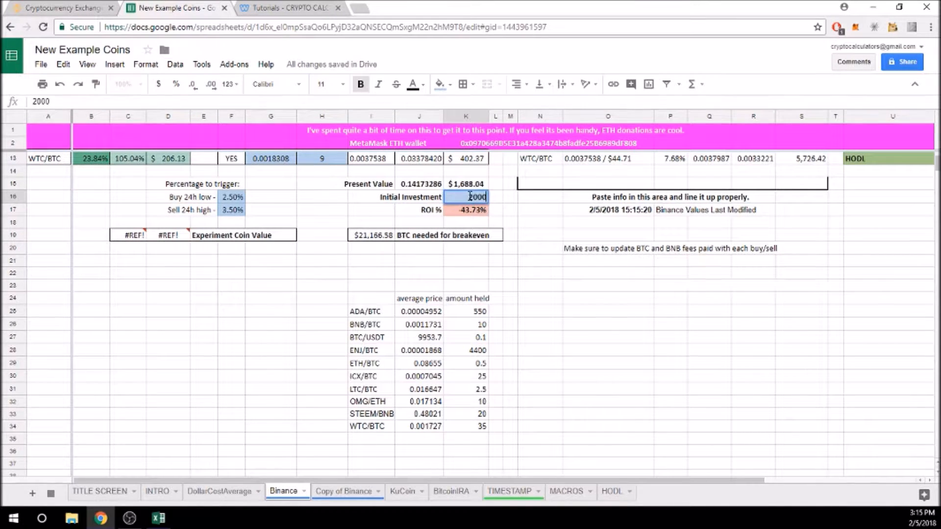
{"action": "left_click", "coordinate": [549, 327]}
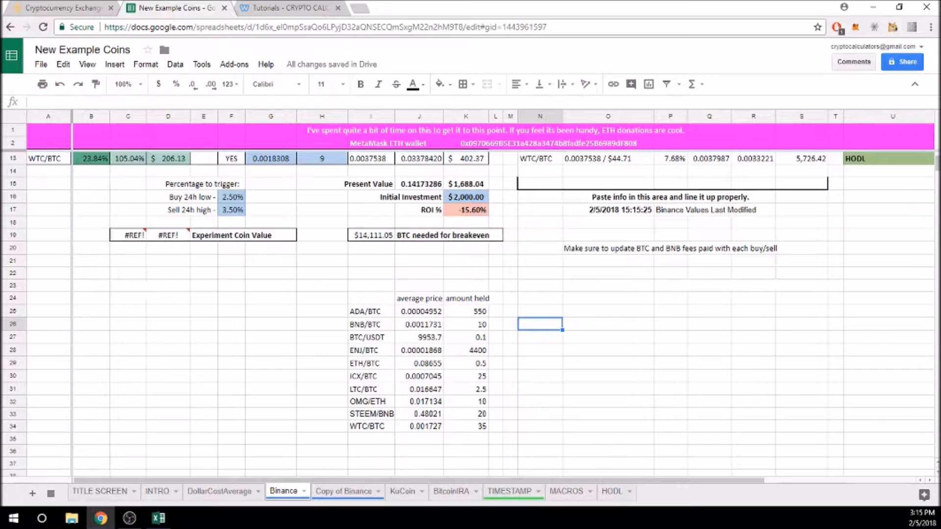
Delete the empty rows 21 to 23 below the summary.
{"action": "left_click_drag", "start_coordinate": [17, 264], "coordinate": [15, 287]}
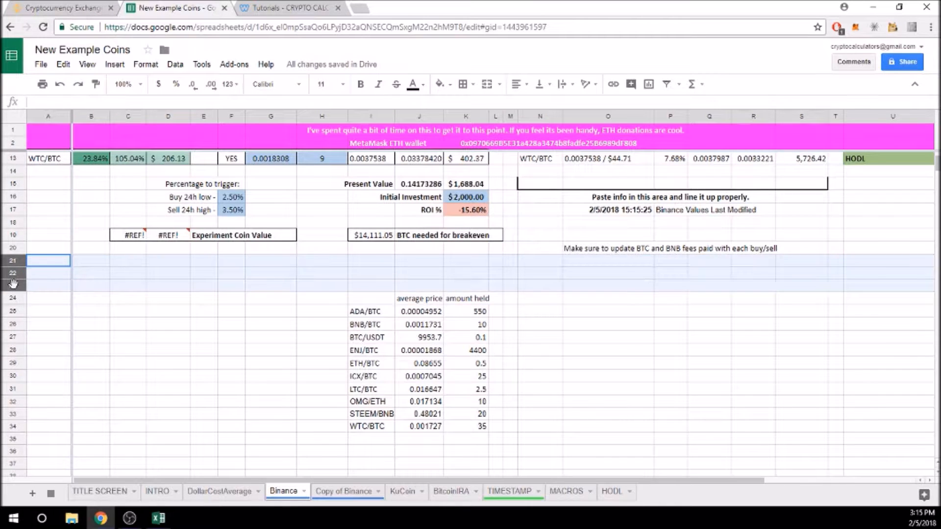
{"action": "right_click", "coordinate": [15, 287]}
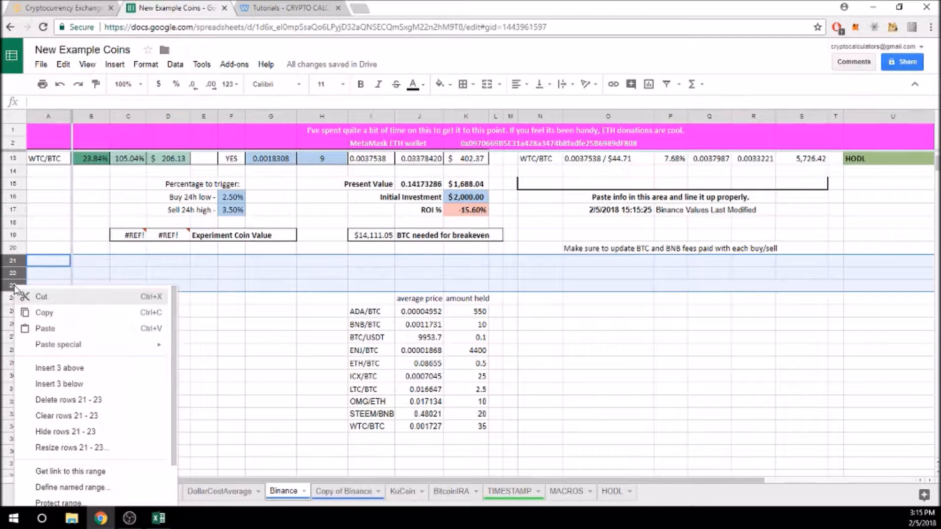
{"action": "left_click", "coordinate": [62, 399]}
{"action": "left_click", "coordinate": [277, 314]}
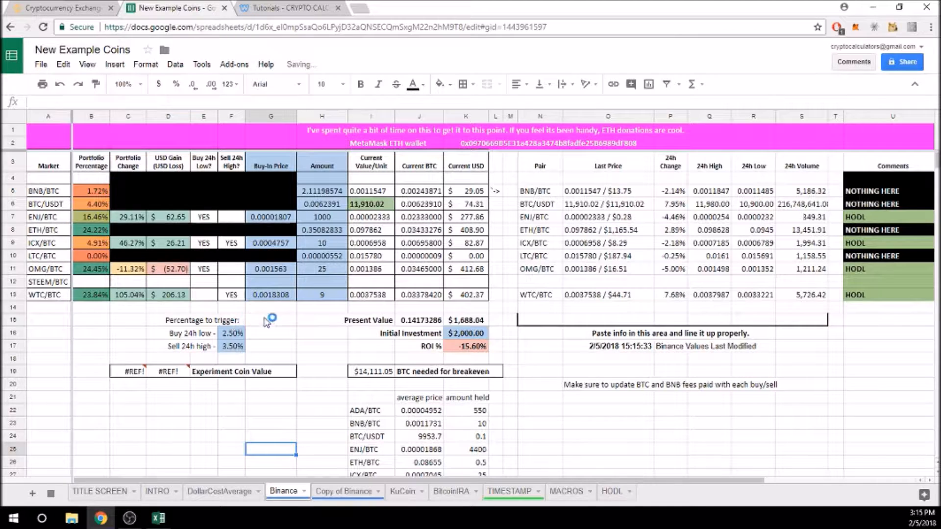
Enter ADA/BTC as the market in cell A4.
{"action": "left_click", "coordinate": [58, 179]}
{"action": "type", "text": "ADA/BTC"}
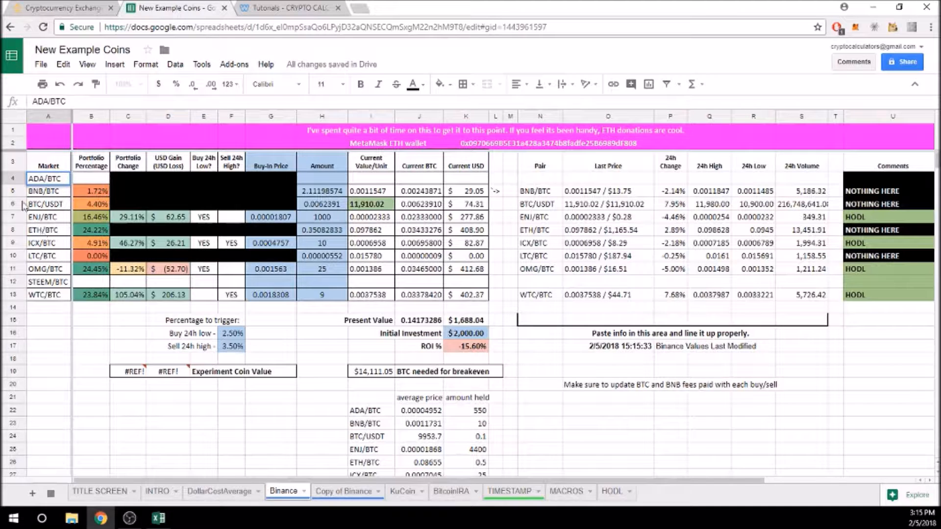
{"action": "left_click", "coordinate": [47, 196]}
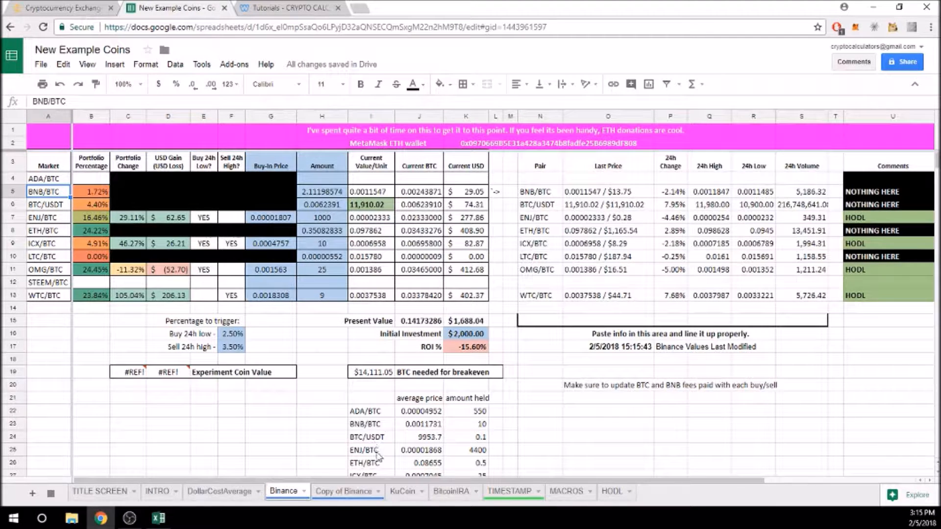
Change the OMG/BTC market in A11 to OMG/ETH.
{"action": "scroll", "coordinate": [360, 447], "scroll_direction": "down", "scroll_amount": 1}
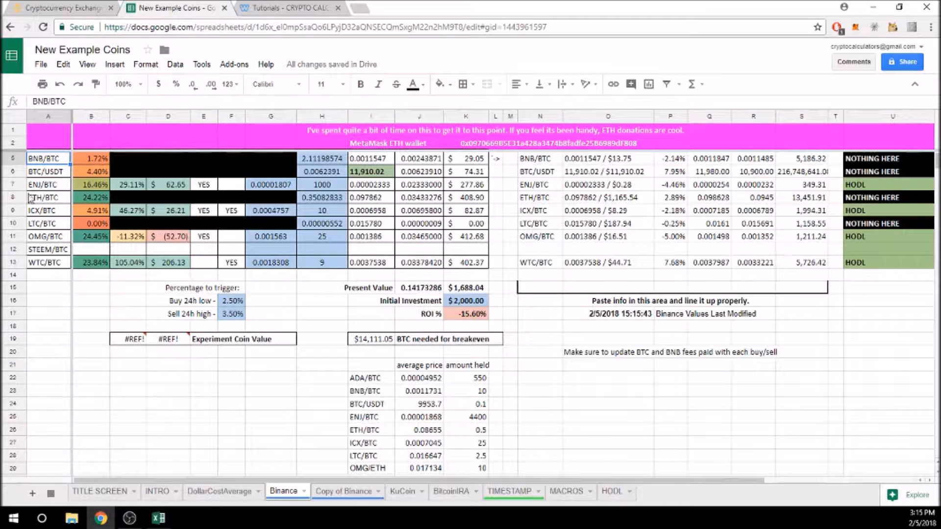
{"action": "left_click", "coordinate": [51, 236]}
{"action": "double_click", "coordinate": [62, 236]}
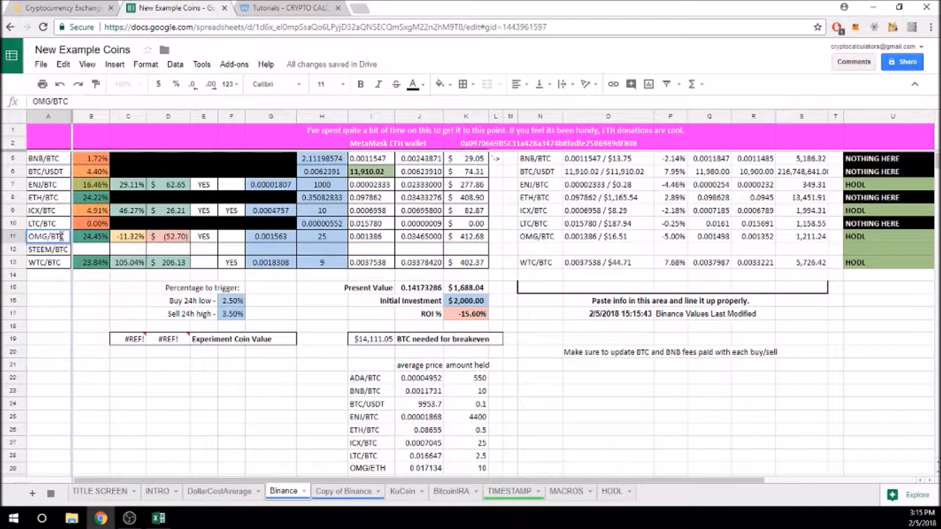
{"action": "key", "text": "BackSpace"}
{"action": "key", "text": "BackSpace"}
{"action": "key", "text": "BackSpace"}
{"action": "type", "text": "ETH"}
{"action": "left_click", "coordinate": [216, 401]}
Change the STEEM/BTC market in A12 to STEEM/BNB.
{"action": "scroll", "coordinate": [313, 436], "scroll_direction": "down", "scroll_amount": 2}
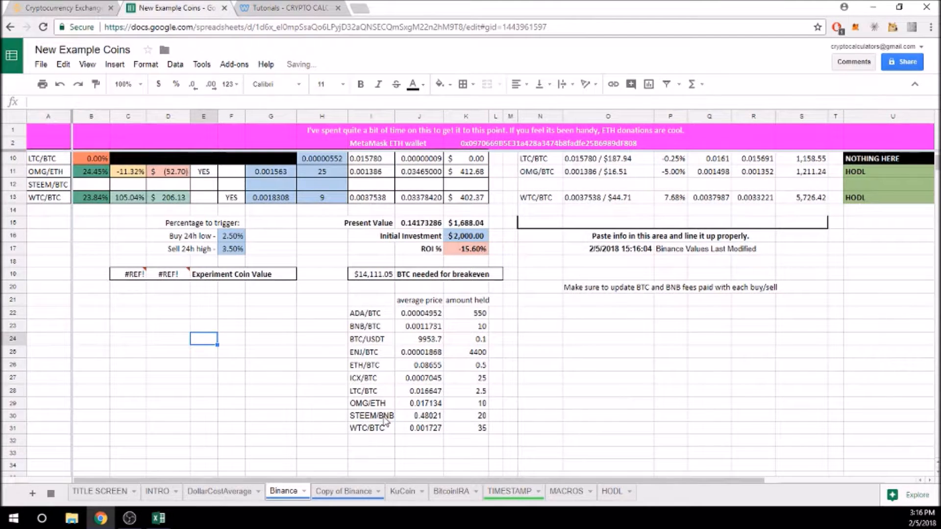
{"action": "scroll", "coordinate": [120, 325], "scroll_direction": "up", "scroll_amount": 1}
{"action": "left_click", "coordinate": [62, 214]}
{"action": "double_click", "coordinate": [61, 214]}
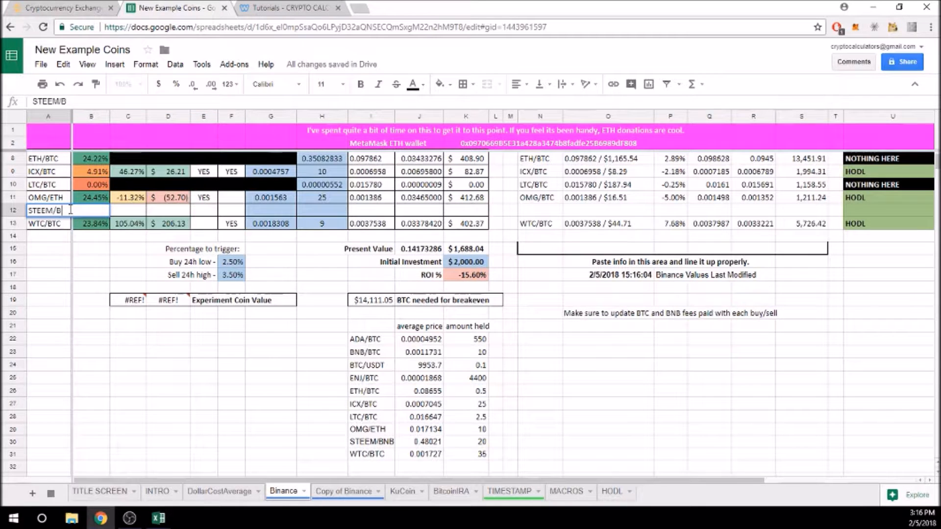
{"action": "type", "text": "NB"}
{"action": "left_click", "coordinate": [119, 380]}
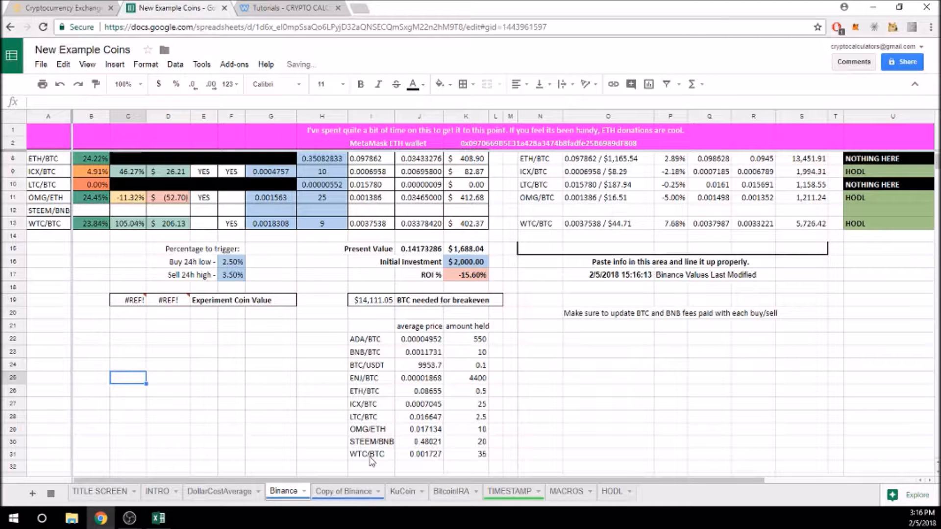
{"action": "scroll", "coordinate": [342, 294], "scroll_direction": "up", "scroll_amount": 2}
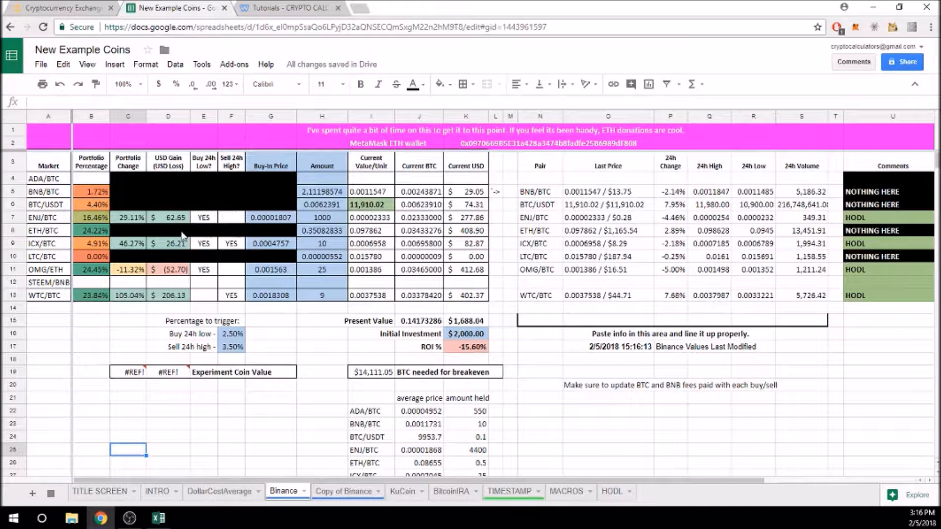
{"action": "scroll", "coordinate": [459, 345], "scroll_direction": "down", "scroll_amount": 2}
Try pasting the selected held amounts into H4, then undo the paste.
{"action": "left_click_drag", "start_coordinate": [465, 340], "coordinate": [469, 460]}
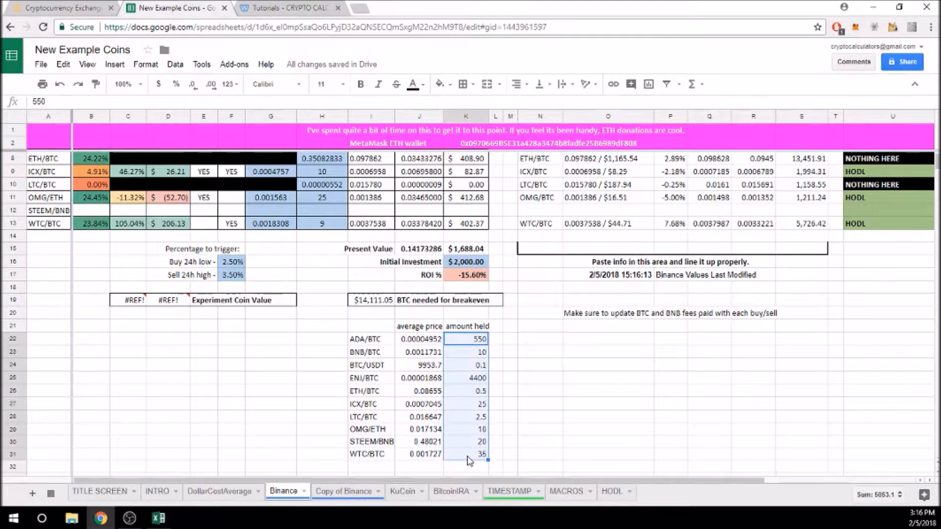
{"action": "scroll", "coordinate": [326, 271], "scroll_direction": "up", "scroll_amount": 2}
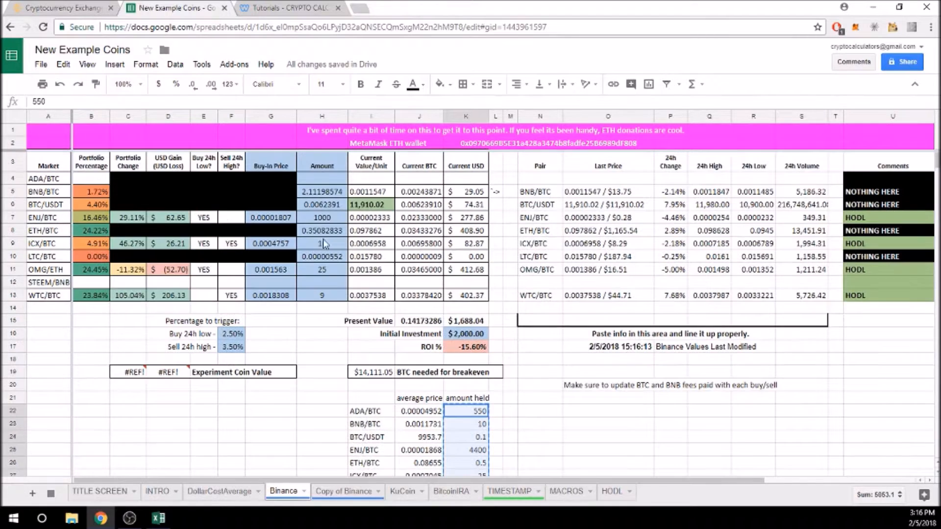
{"action": "left_click", "coordinate": [326, 180]}
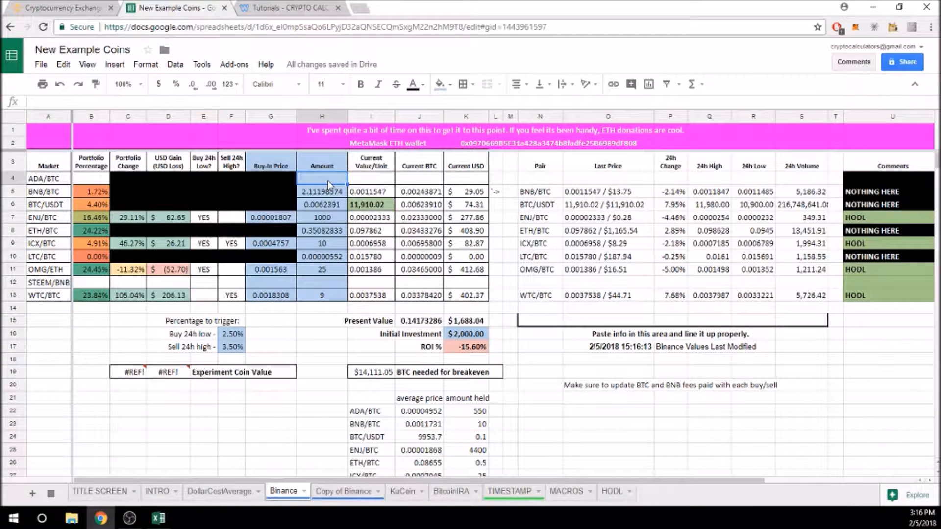
{"action": "type", "text": "550 10 0.1 4400 0.5 25 2.5 10 20 15"}
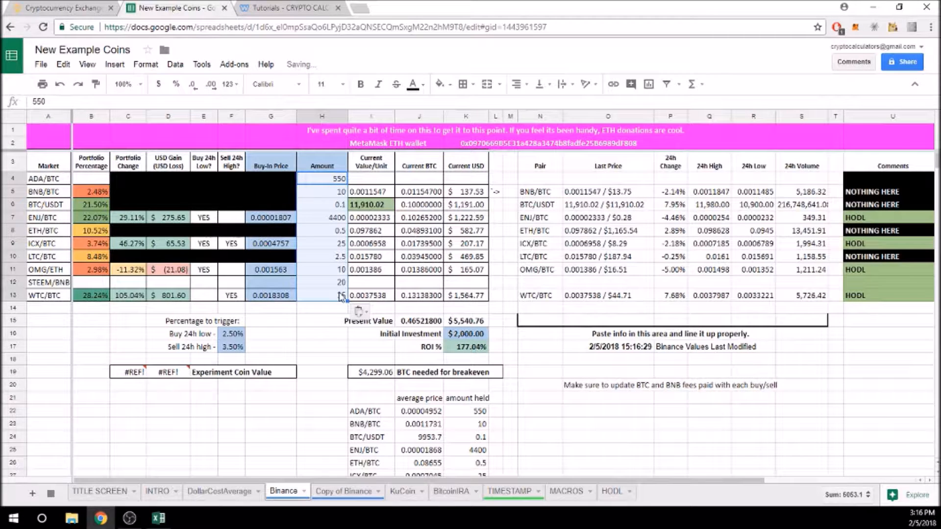
{"action": "key", "text": "ctrl+z"}
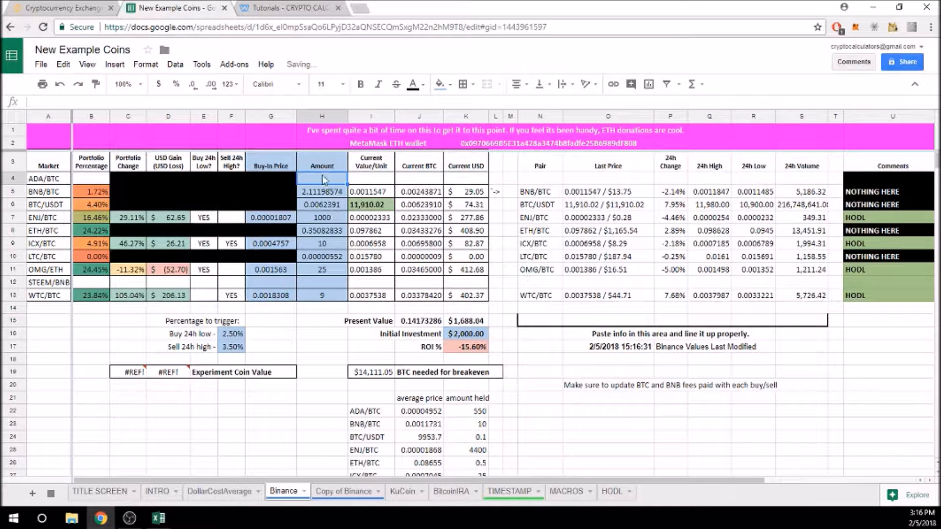
Enter the amounts 550, 10, 0.1, 4400 and 0.5 into H4 through H8.
{"action": "type", "text": "5500"}
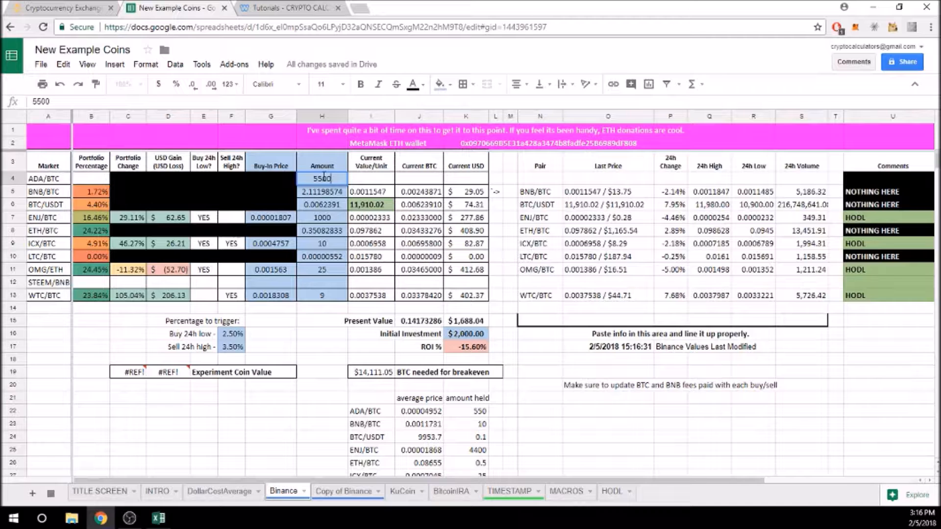
{"action": "key", "text": "Return"}
{"action": "type", "text": "10"}
{"action": "key", "text": "Return"}
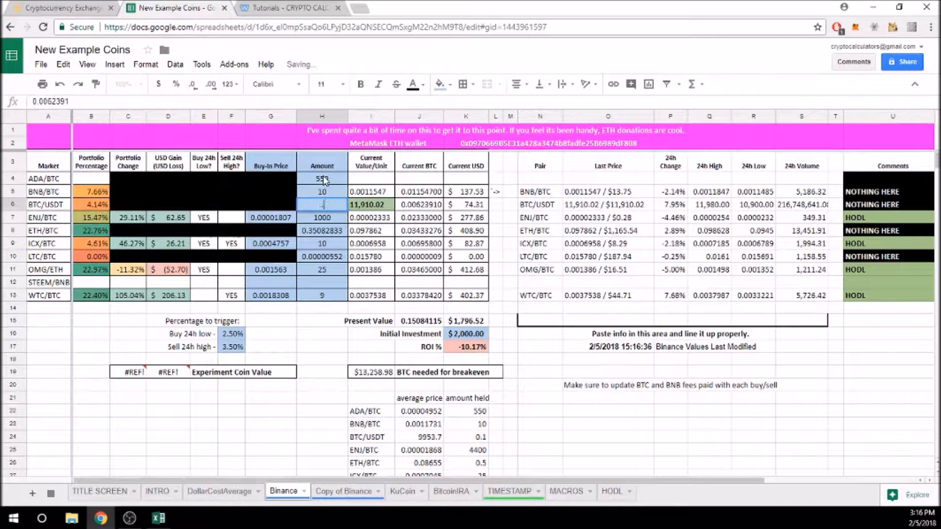
{"action": "type", "text": "0.1"}
{"action": "key", "text": "Return"}
{"action": "type", "text": "4400"}
{"action": "key", "text": "Return"}
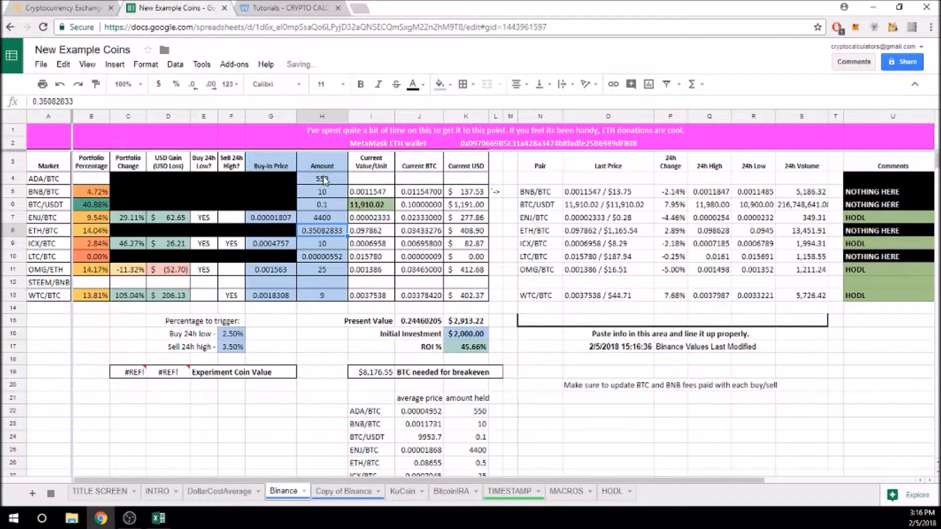
{"action": "type", "text": ".5"}
{"action": "key", "text": "Return"}
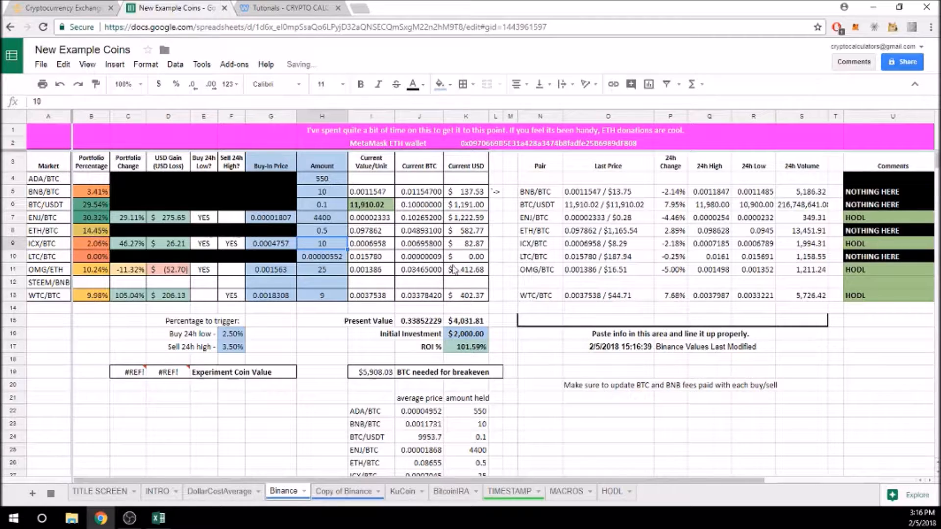
Paste the held amounts at H4 as values only and select the average prices J22:J31.
{"action": "scroll", "coordinate": [518, 317], "scroll_direction": "down", "scroll_amount": 1}
{"action": "scroll", "coordinate": [493, 443], "scroll_direction": "down", "scroll_amount": 1}
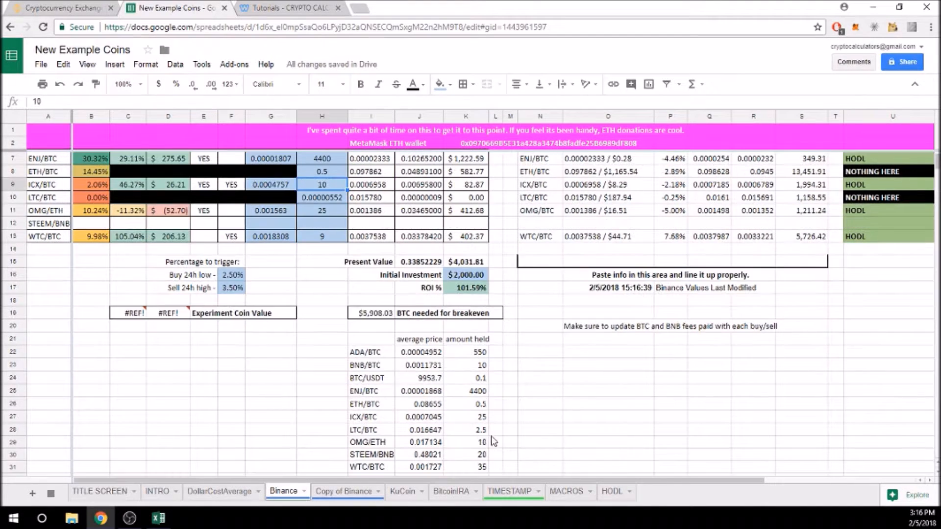
{"action": "scroll", "coordinate": [494, 429], "scroll_direction": "up", "scroll_amount": 2}
{"action": "left_click", "coordinate": [323, 166]}
{"action": "left_click", "coordinate": [324, 179]}
{"action": "right_click", "coordinate": [321, 179]}
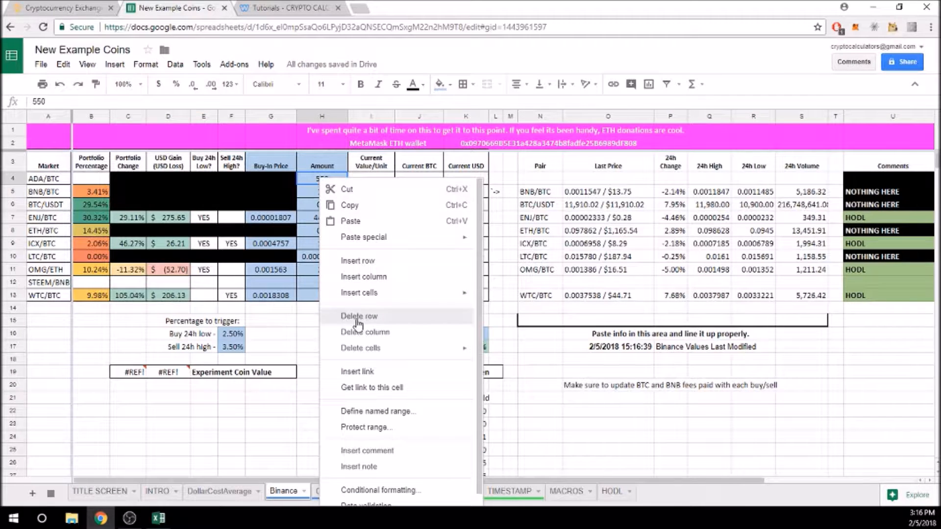
{"action": "mouse_move", "coordinate": [366, 240]}
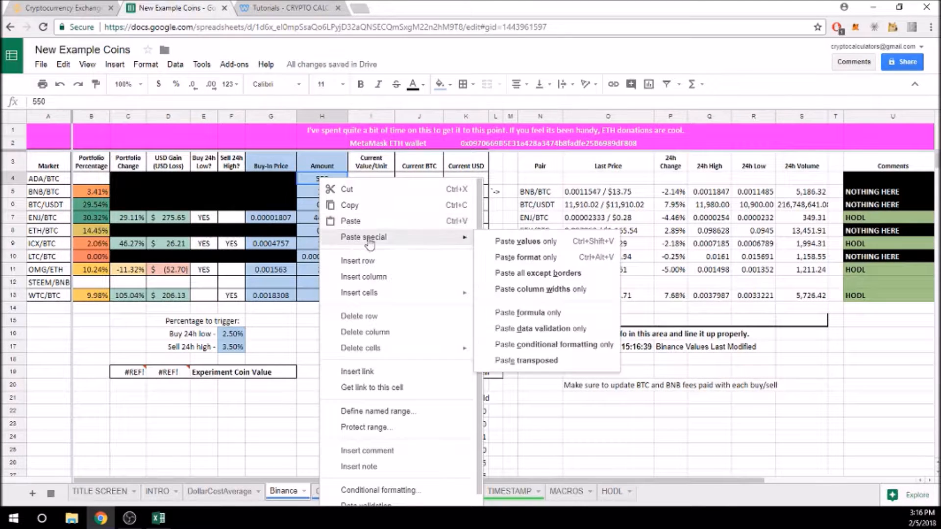
{"action": "left_click", "coordinate": [525, 242]}
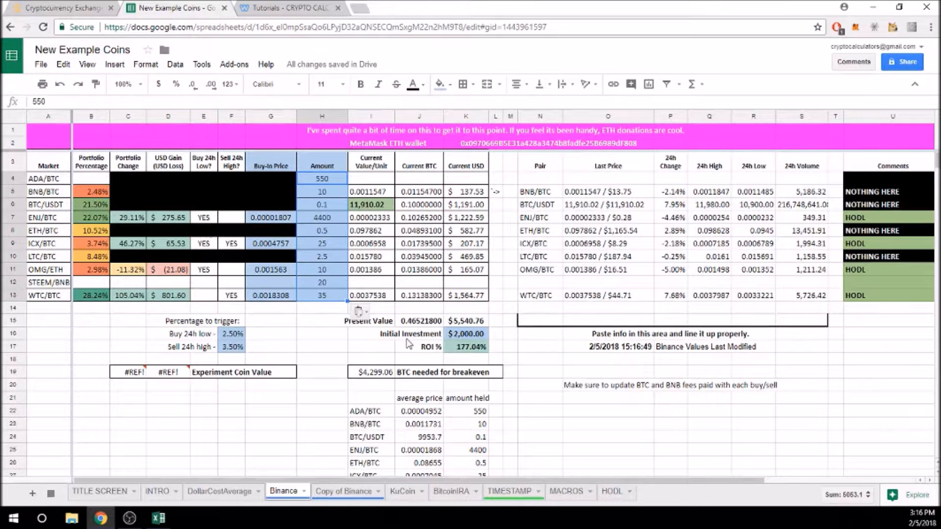
{"action": "scroll", "coordinate": [499, 351], "scroll_direction": "down", "scroll_amount": 2}
{"action": "left_click_drag", "start_coordinate": [421, 342], "coordinate": [421, 458]}
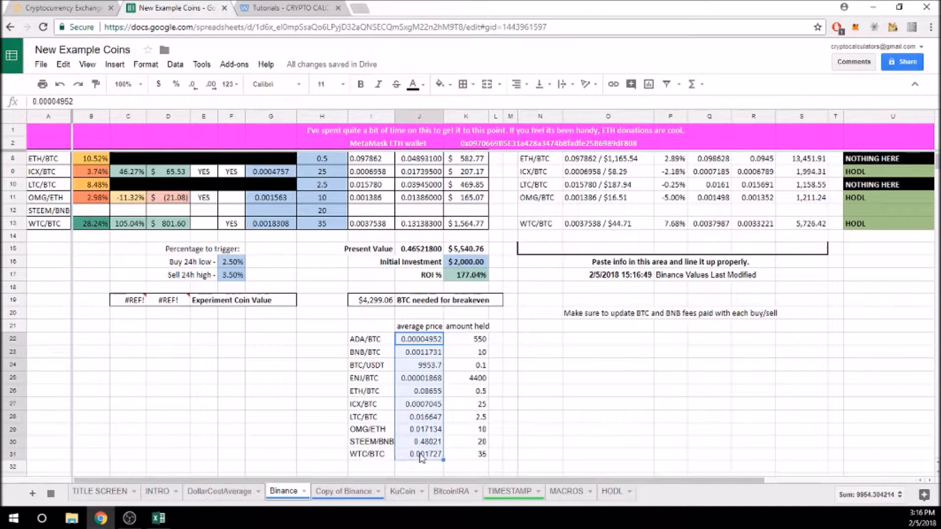
Copy the average prices J22:J31 and paste them as values into Buy-In Price at G4.
{"action": "right_click", "coordinate": [423, 353]}
{"action": "left_click", "coordinate": [443, 366]}
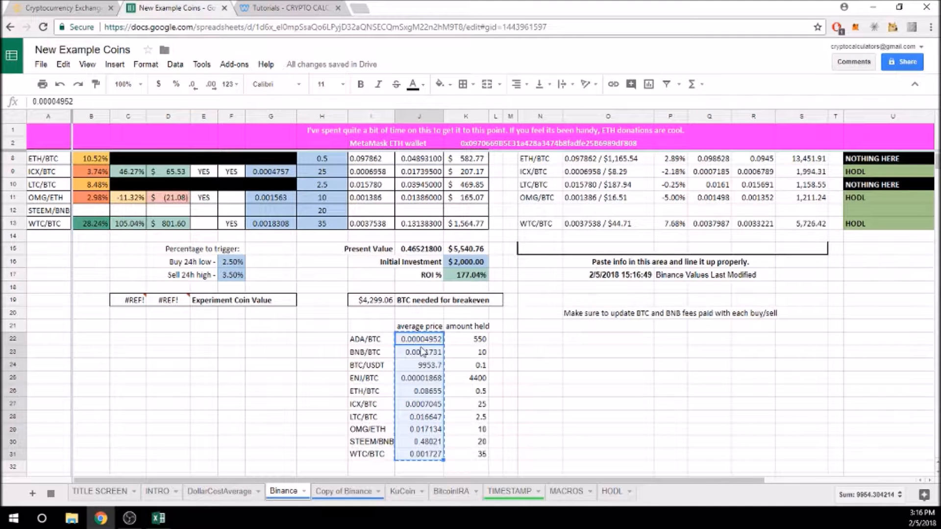
{"action": "scroll", "coordinate": [273, 294], "scroll_direction": "up", "scroll_amount": 3}
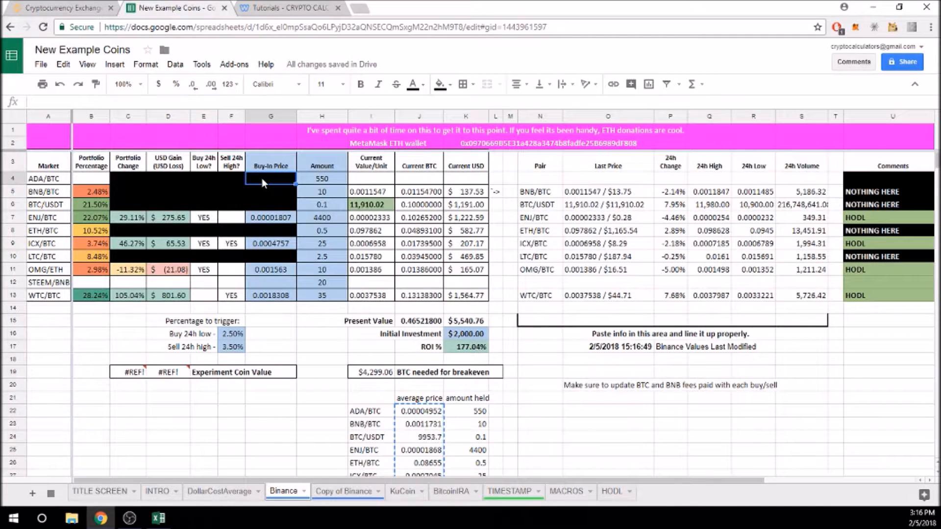
{"action": "right_click", "coordinate": [261, 179]}
{"action": "mouse_move", "coordinate": [342, 238]}
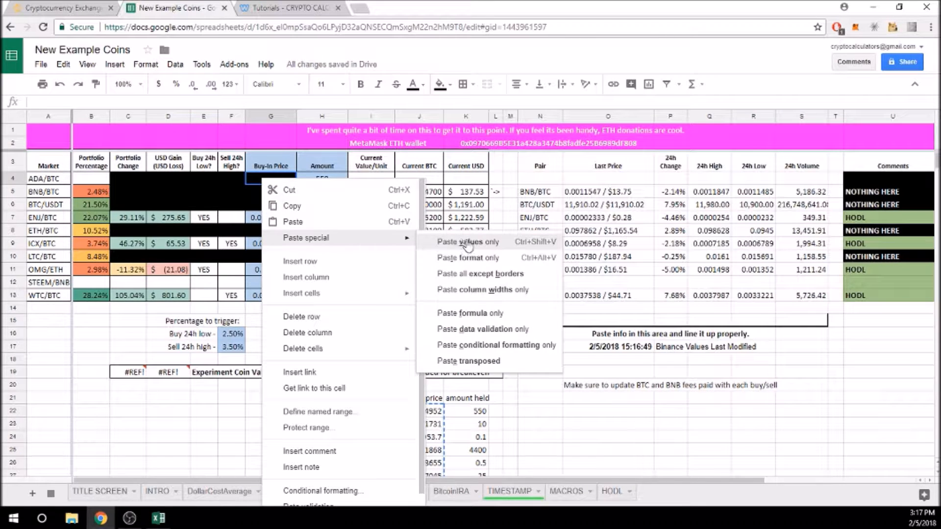
{"action": "left_click", "coordinate": [463, 243]}
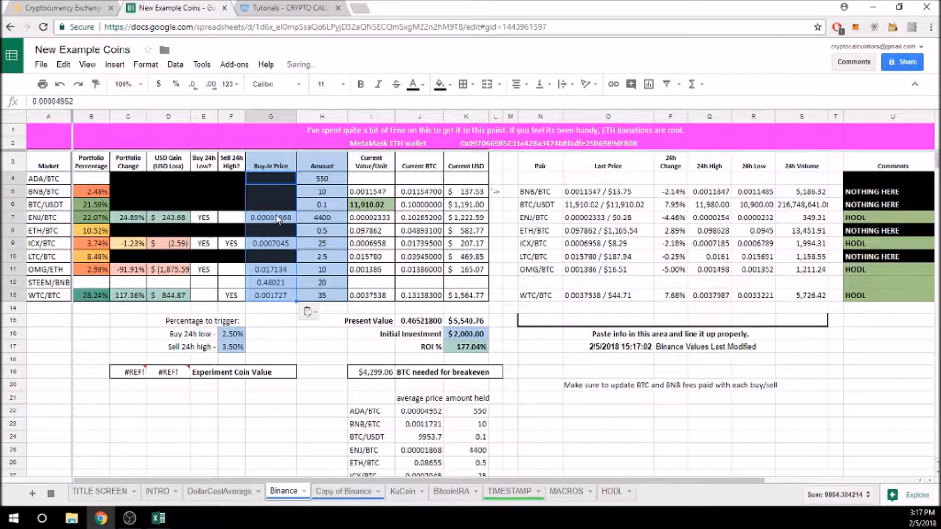
Test dragging buy-in prices with the fill handle, then re-paste the average prices as values at G4.
{"action": "left_click", "coordinate": [277, 217]}
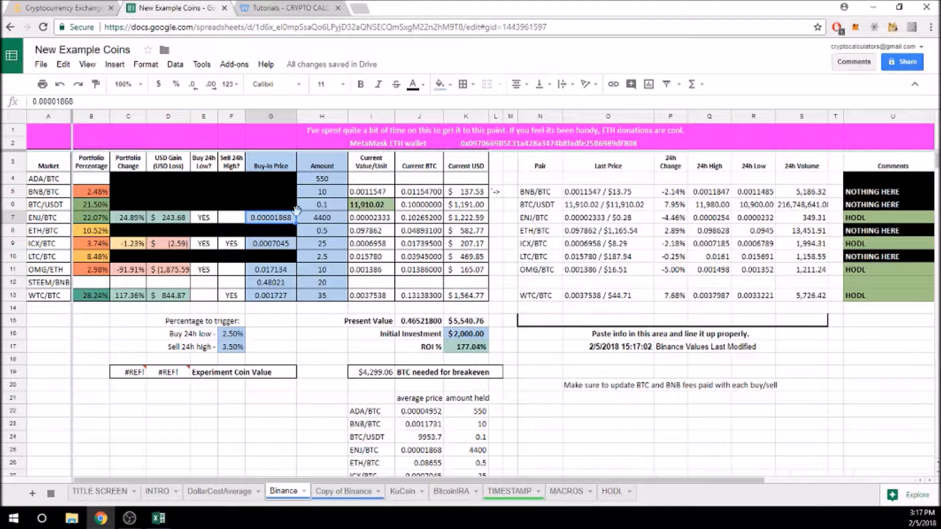
{"action": "left_click_drag", "start_coordinate": [294, 221], "coordinate": [292, 177]}
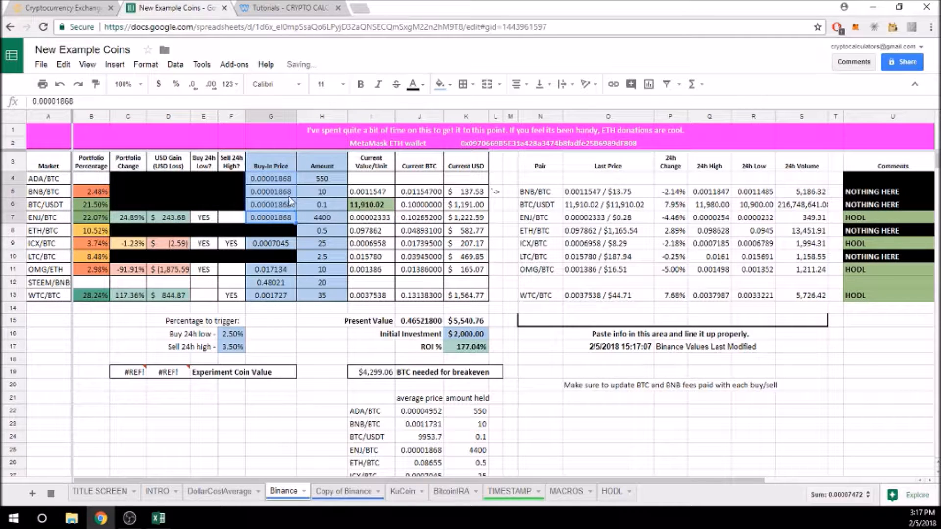
{"action": "left_click", "coordinate": [289, 200]}
{"action": "left_click_drag", "start_coordinate": [296, 212], "coordinate": [295, 257]}
{"action": "left_click", "coordinate": [275, 283]}
{"action": "right_click", "coordinate": [283, 178]}
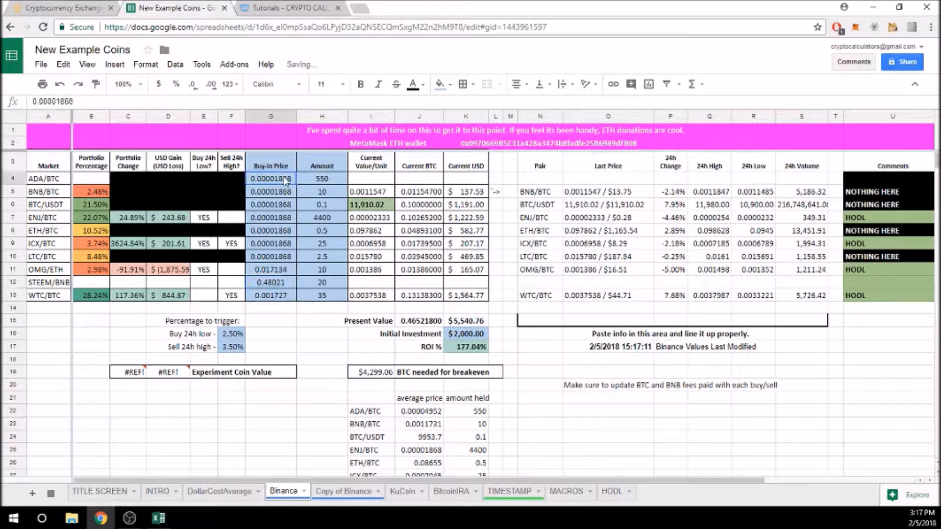
{"action": "mouse_move", "coordinate": [323, 235]}
{"action": "left_click", "coordinate": [469, 242]}
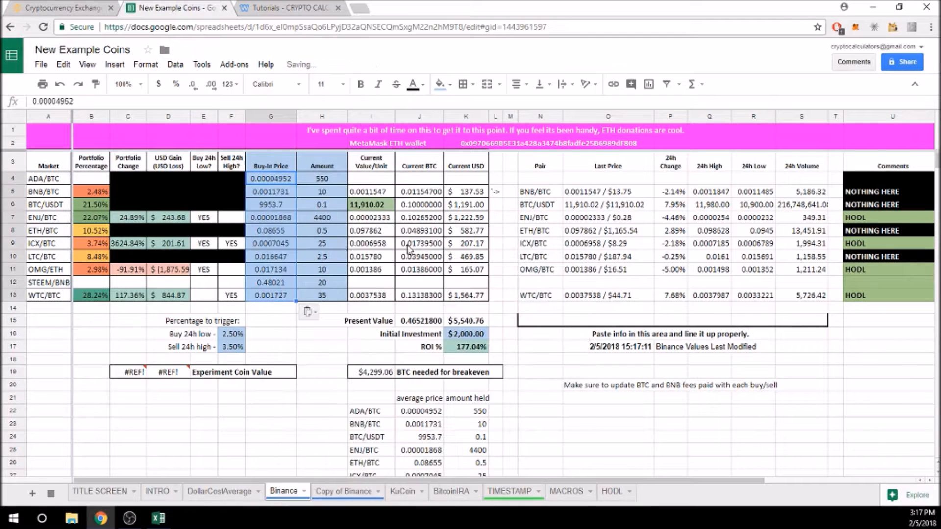
{"action": "left_click", "coordinate": [282, 243]}
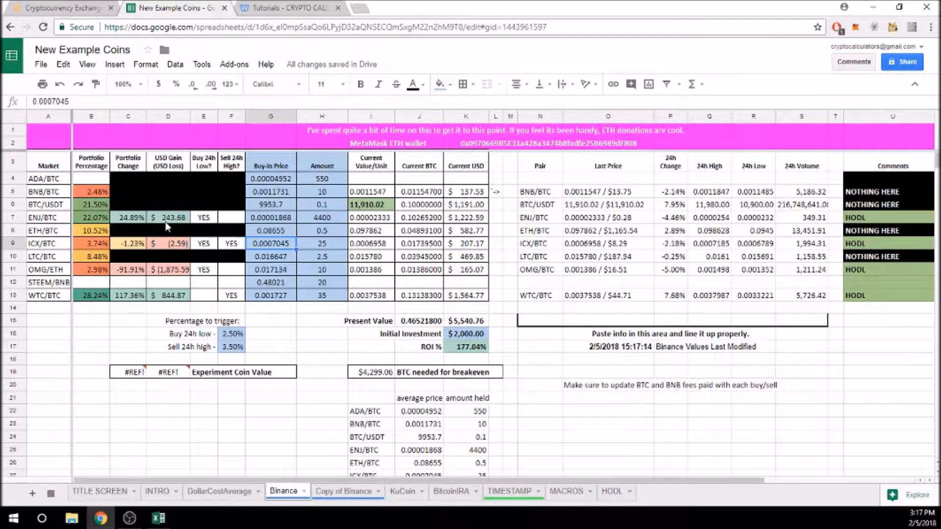
{"action": "left_click", "coordinate": [132, 218]}
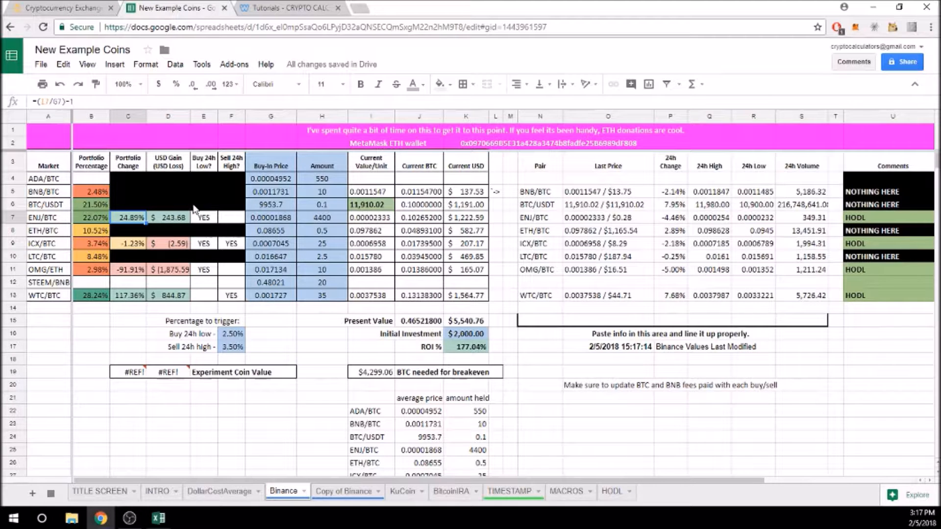
{"action": "left_click", "coordinate": [281, 206]}
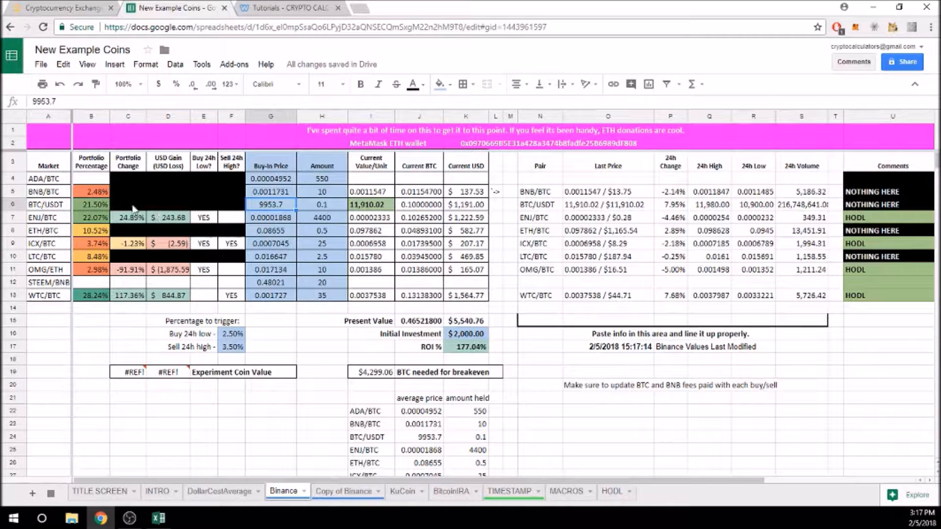
Copy the blank black cell F6 over G6, then restore G6's 9953.7 buy-in price.
{"action": "left_click", "coordinate": [244, 208]}
{"action": "left_click_drag", "start_coordinate": [246, 209], "coordinate": [277, 210]}
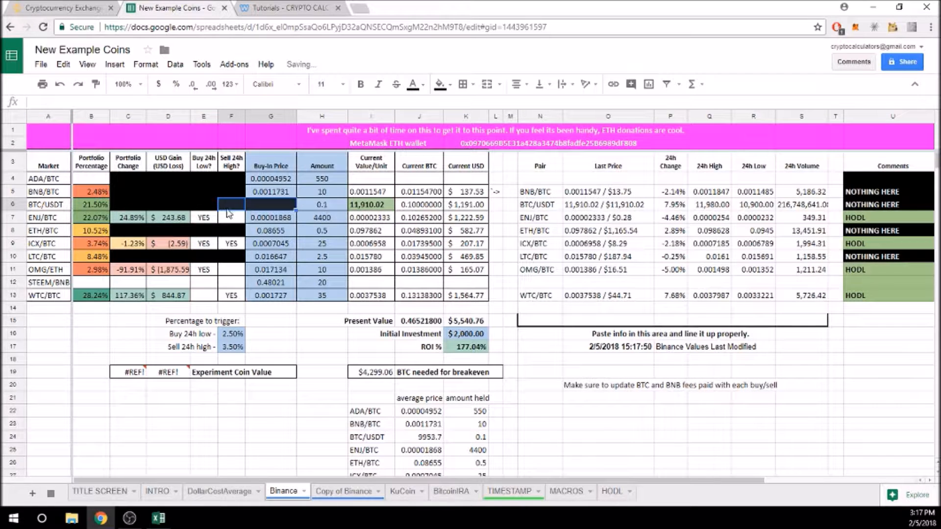
{"action": "left_click", "coordinate": [124, 205]}
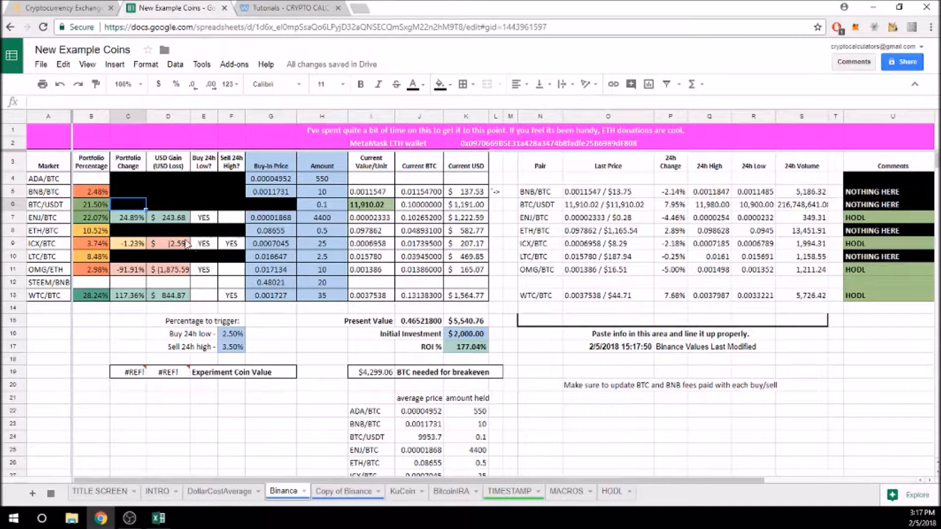
{"action": "left_click", "coordinate": [283, 196]}
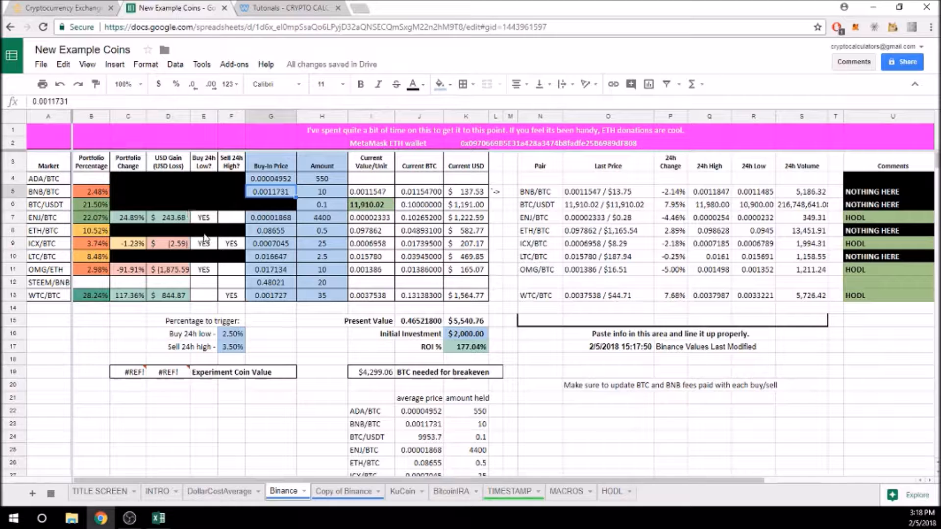
{"action": "left_click_drag", "start_coordinate": [129, 273], "coordinate": [232, 270]}
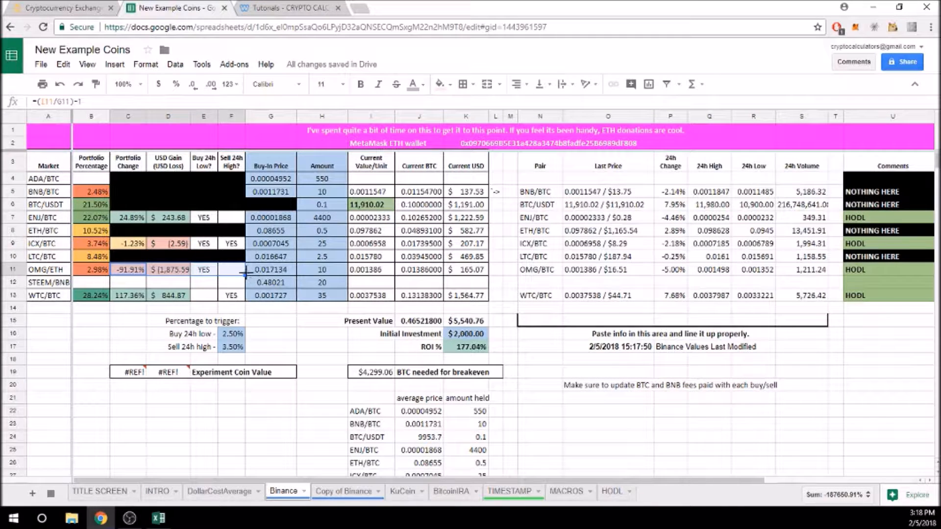
{"action": "left_click", "coordinate": [286, 207]}
{"action": "left_click", "coordinate": [276, 195]}
{"action": "left_click", "coordinate": [273, 175]}
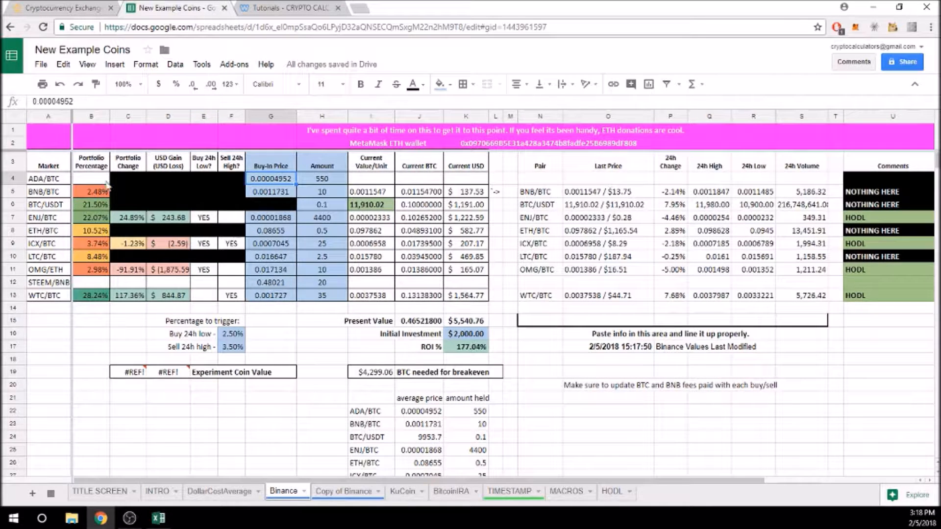
{"action": "left_click", "coordinate": [60, 85]}
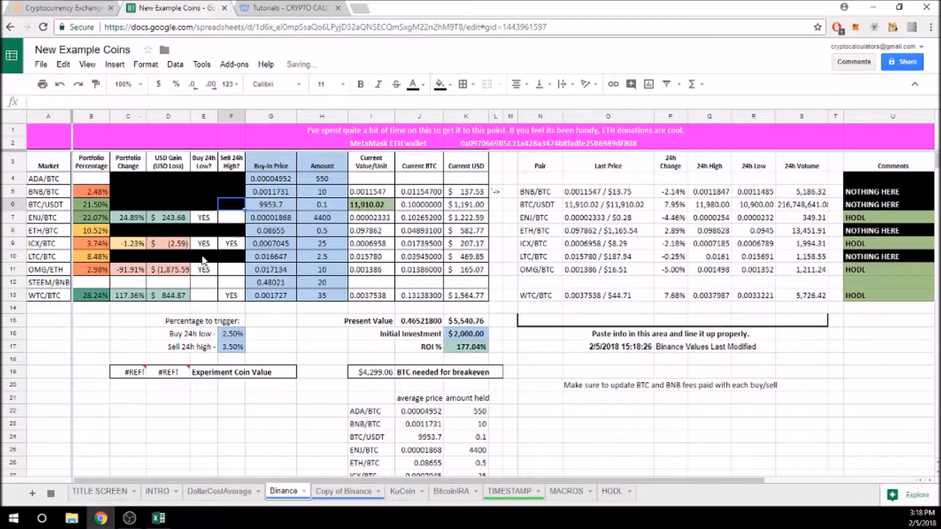
Fill the Portfolio Change and USD Gain formulas into rows 4 through 10.
{"action": "left_click_drag", "start_coordinate": [130, 274], "coordinate": [232, 270]}
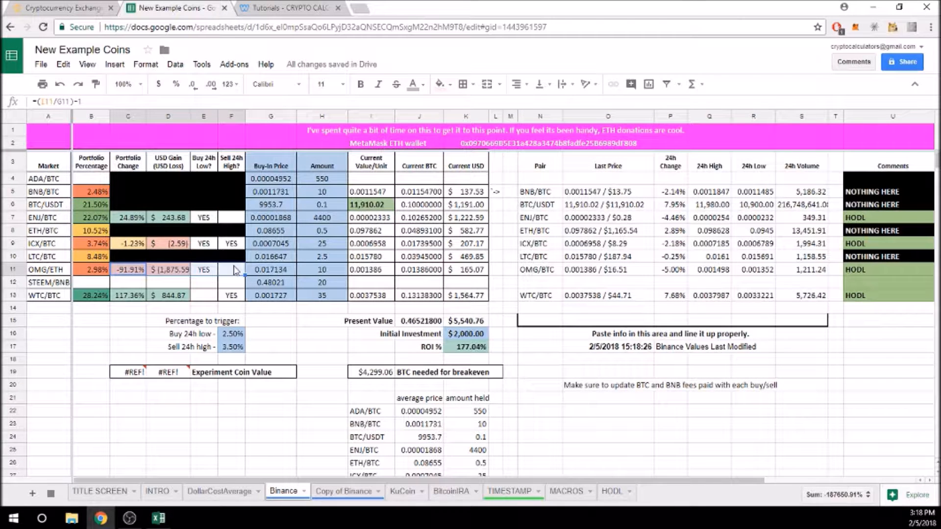
{"action": "left_click", "coordinate": [137, 274]}
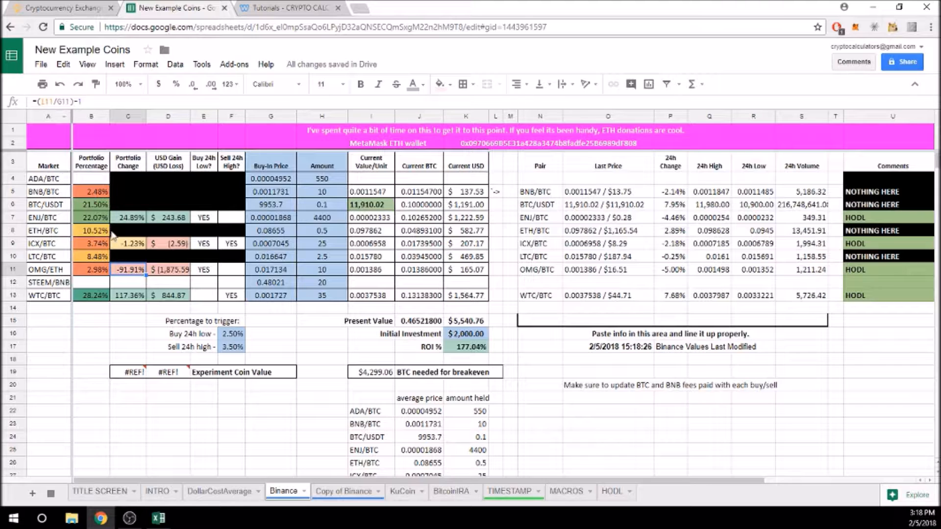
{"action": "left_click", "coordinate": [228, 272], "text": "shift"}
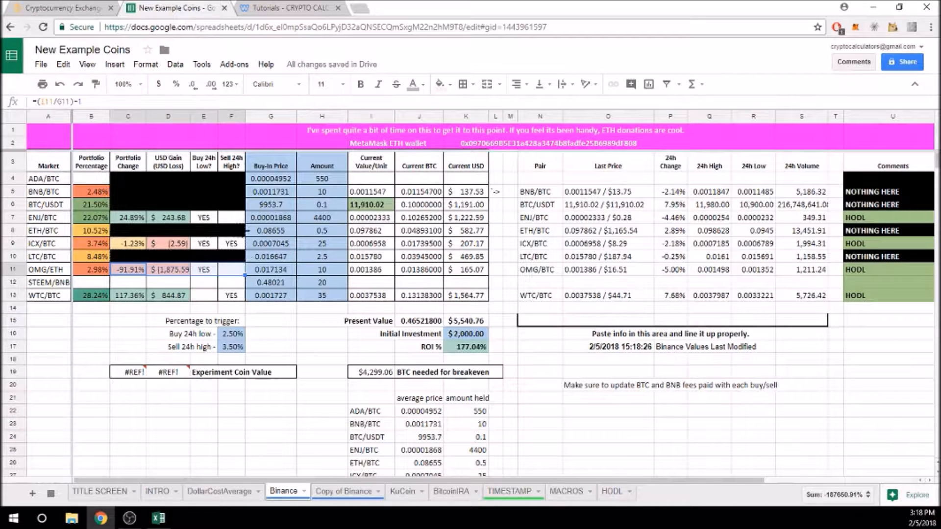
{"action": "left_click_drag", "start_coordinate": [247, 230], "coordinate": [246, 229]}
{"action": "left_click", "coordinate": [123, 219]}
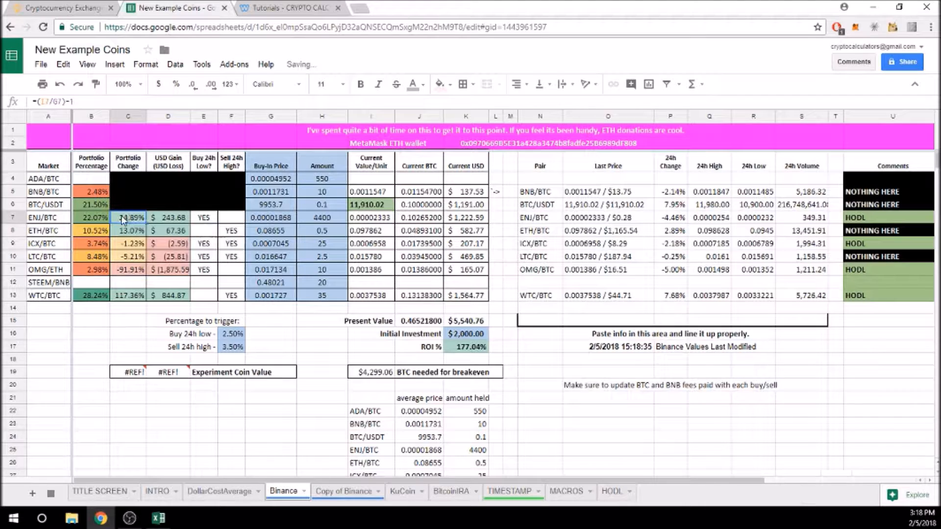
{"action": "left_click_drag", "start_coordinate": [133, 220], "coordinate": [245, 262]}
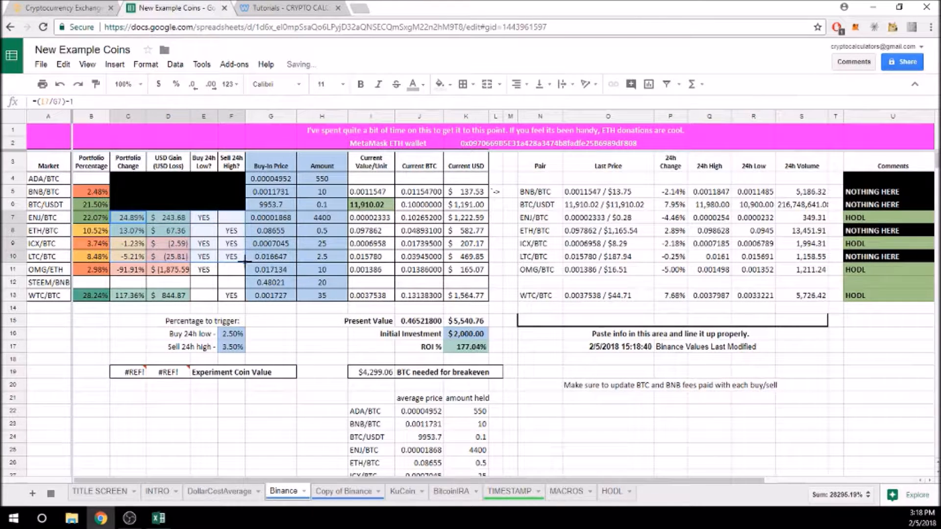
{"action": "left_click_drag", "start_coordinate": [248, 192], "coordinate": [245, 182]}
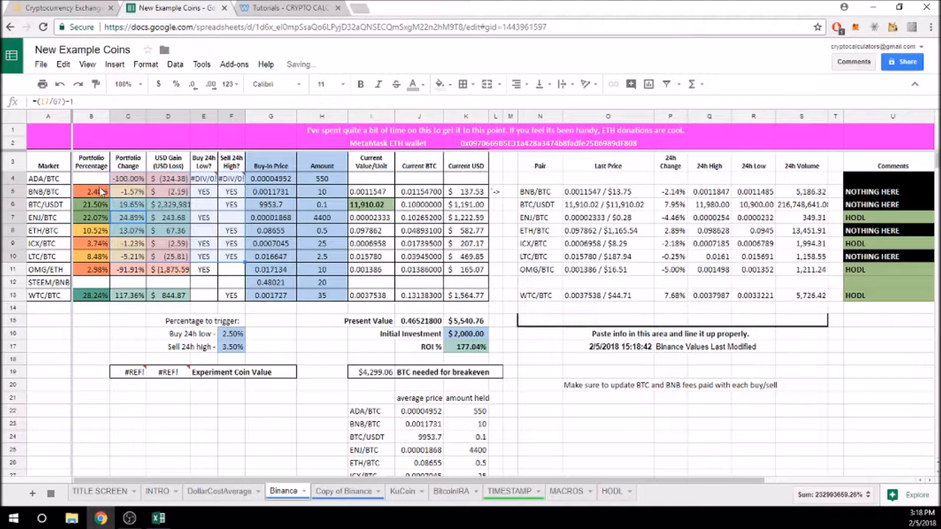
Fill the OMG/ETH formulas into the STEEM/BNB row and B13's portfolio percentage up to row 4.
{"action": "left_click", "coordinate": [136, 271]}
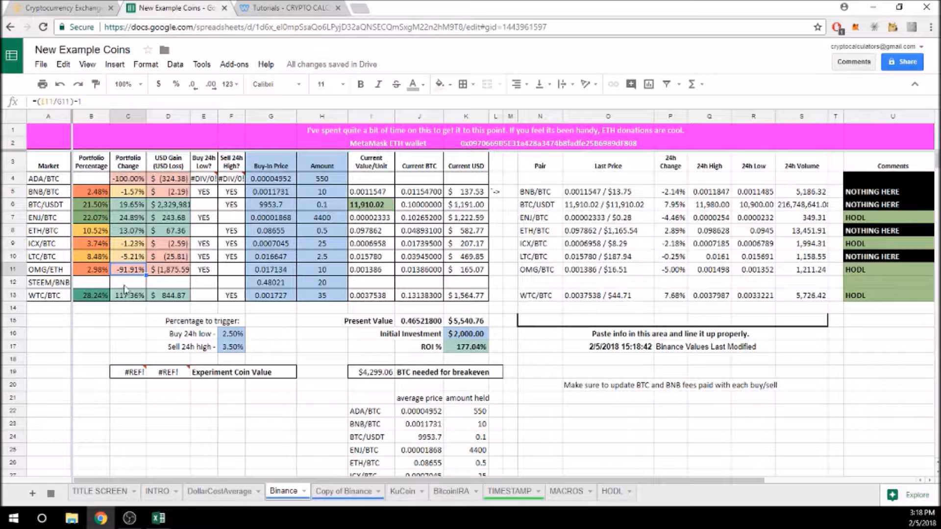
{"action": "mouse_move", "coordinate": [140, 273]}
{"action": "left_mouse_down"}
{"action": "mouse_move", "coordinate": [243, 274]}
{"action": "mouse_move", "coordinate": [246, 284]}
{"action": "left_mouse_up"}
{"action": "left_click", "coordinate": [95, 301]}
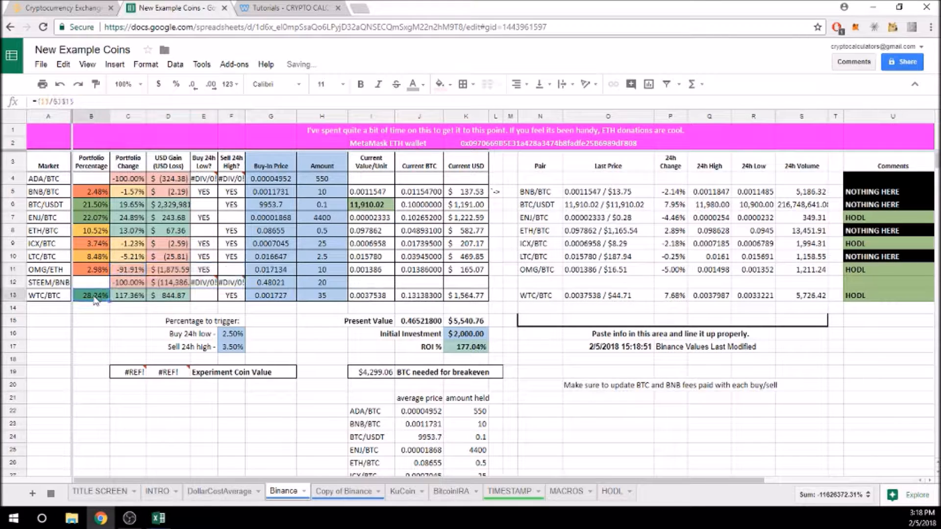
{"action": "left_click_drag", "start_coordinate": [103, 172], "coordinate": [103, 177]}
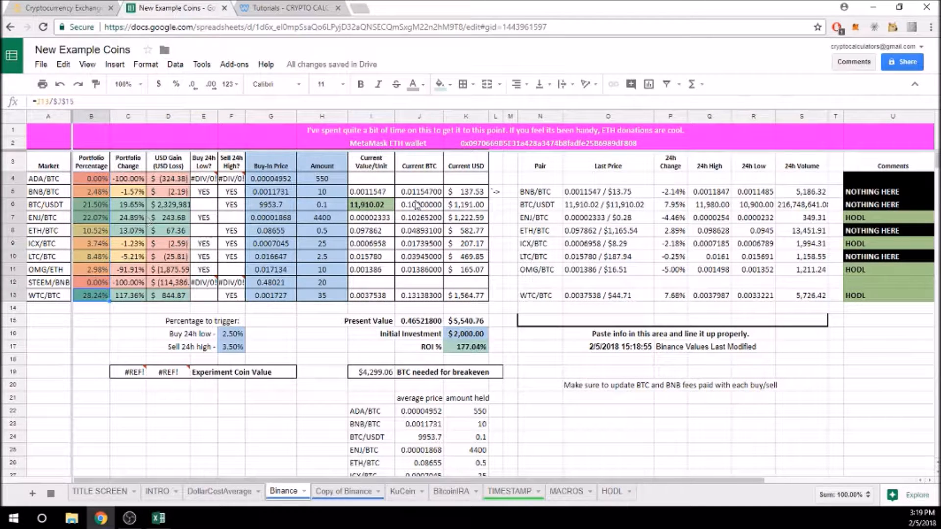
On Binance, add TRX/BTC to the favourites from the BTC markets, then remove it again.
{"action": "left_click", "coordinate": [66, 8]}
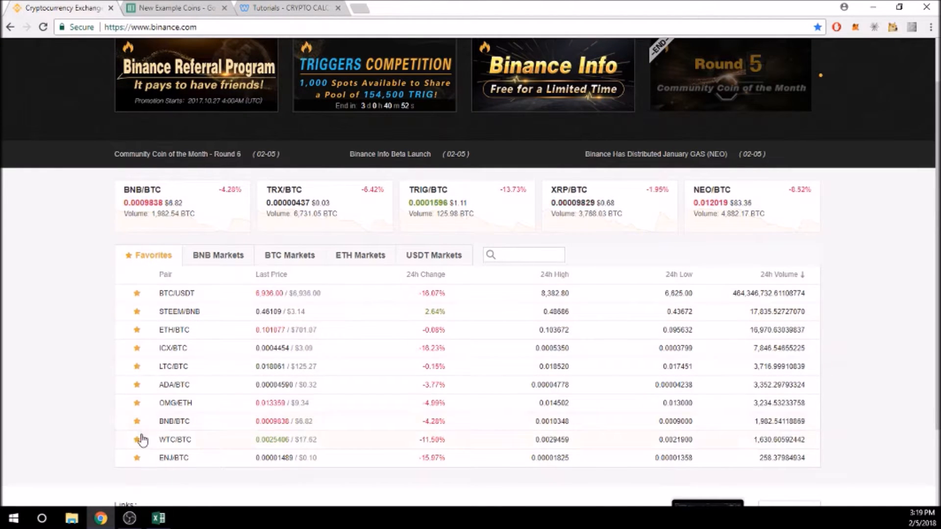
{"action": "left_click", "coordinate": [164, 9]}
{"action": "left_click", "coordinate": [47, 11]}
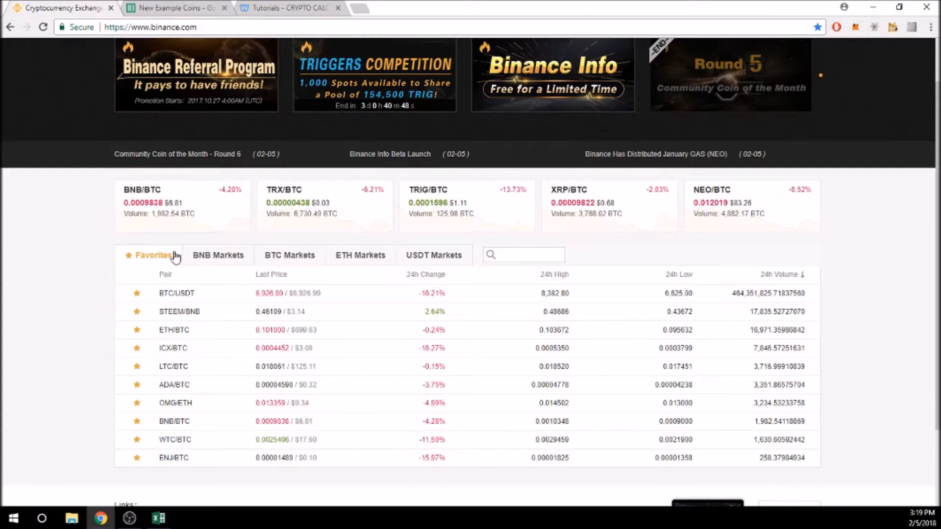
{"action": "left_click", "coordinate": [292, 257]}
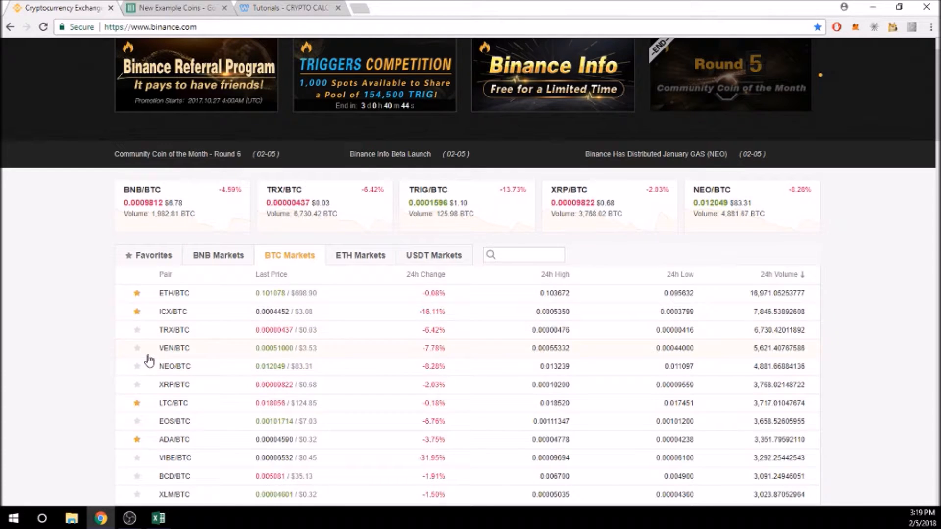
{"action": "left_click", "coordinate": [136, 331]}
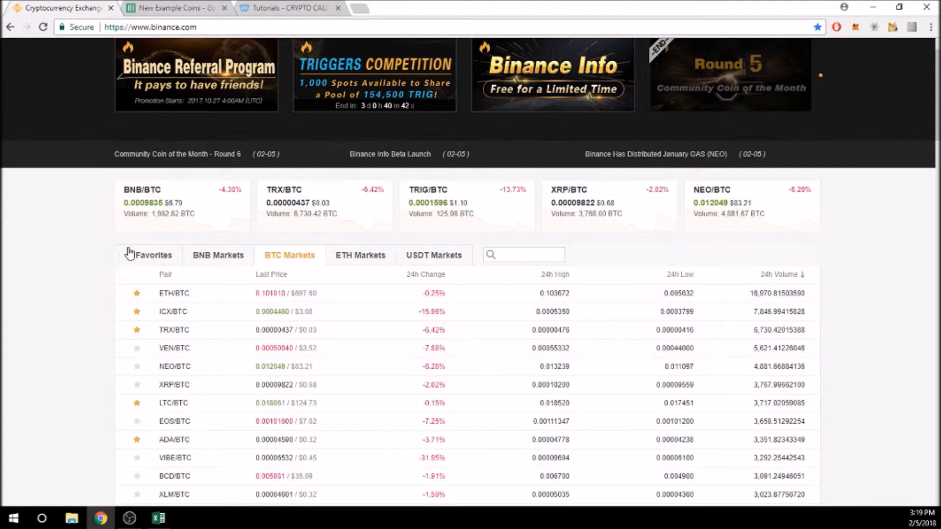
{"action": "left_click", "coordinate": [147, 256]}
{"action": "scroll", "coordinate": [194, 321], "scroll_direction": "down", "scroll_amount": 2}
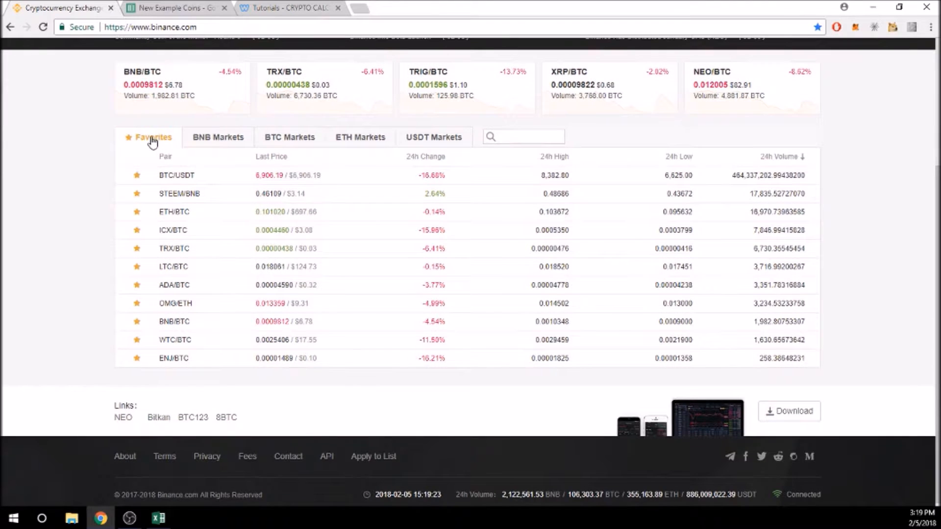
{"action": "left_click", "coordinate": [137, 251]}
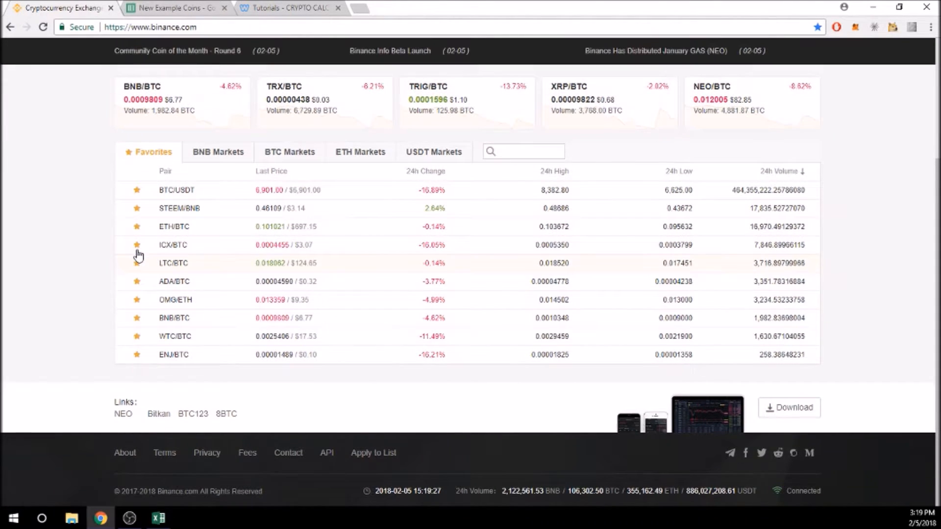
Sort the favourites A to Z by pair and select all ten favourite market rows.
{"action": "left_click", "coordinate": [167, 173]}
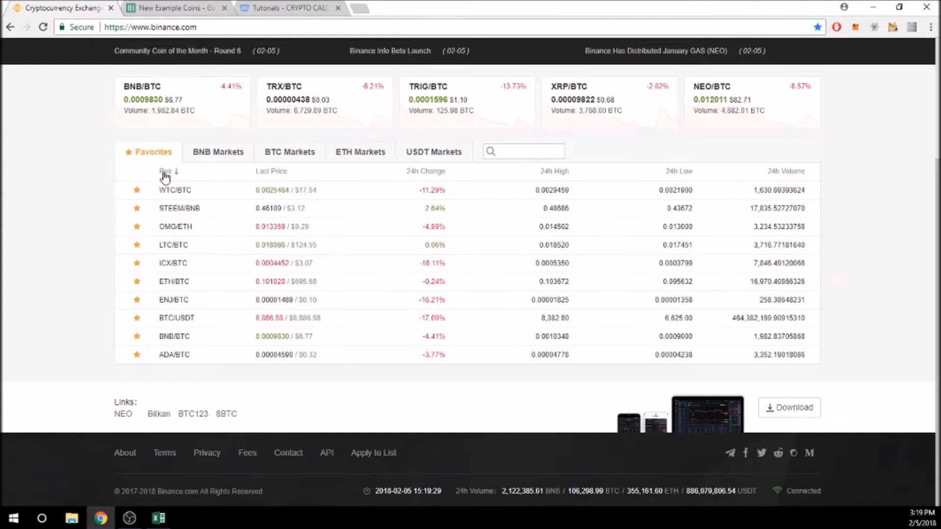
{"action": "left_click", "coordinate": [169, 175]}
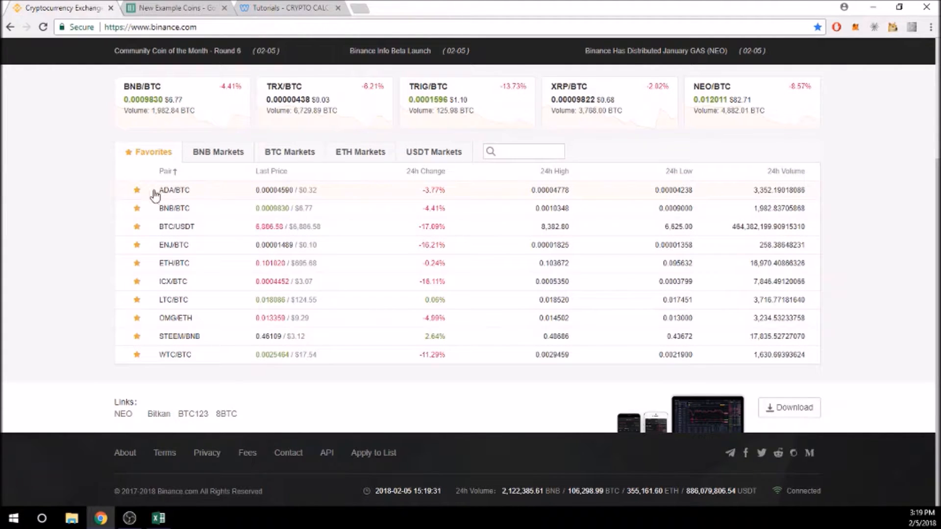
{"action": "left_click_drag", "start_coordinate": [158, 195], "coordinate": [813, 359]}
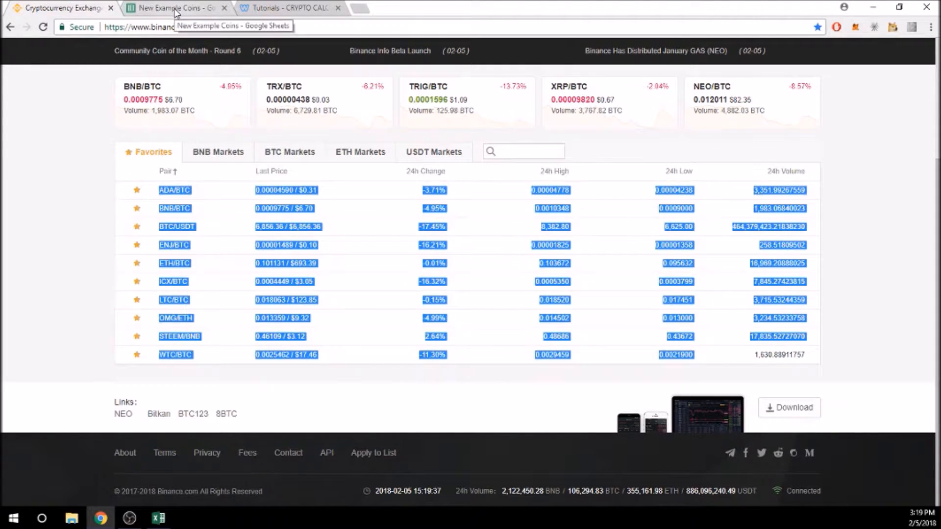
{"action": "scroll", "coordinate": [590, 146], "scroll_direction": "up", "scroll_amount": 3}
{"action": "mouse_move", "coordinate": [624, 49]}
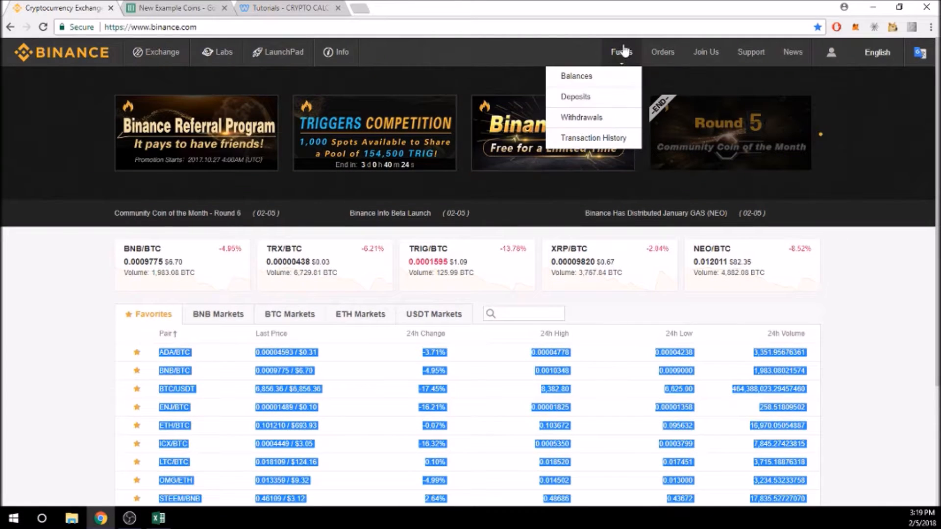
Open the Funds > Balances page in a new tab, then switch back to the New Example Coins tab.
{"action": "right_click", "coordinate": [580, 79]}
{"action": "left_click", "coordinate": [625, 85]}
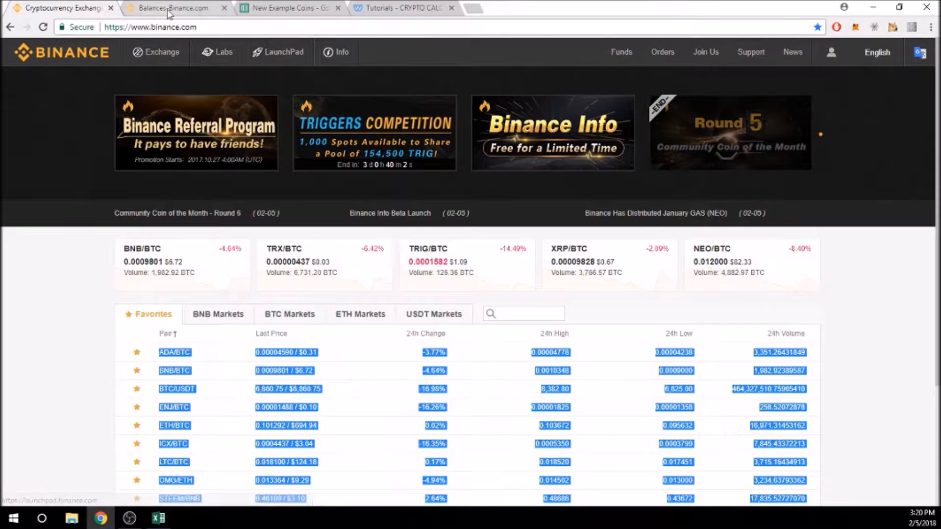
{"action": "left_click", "coordinate": [272, 9]}
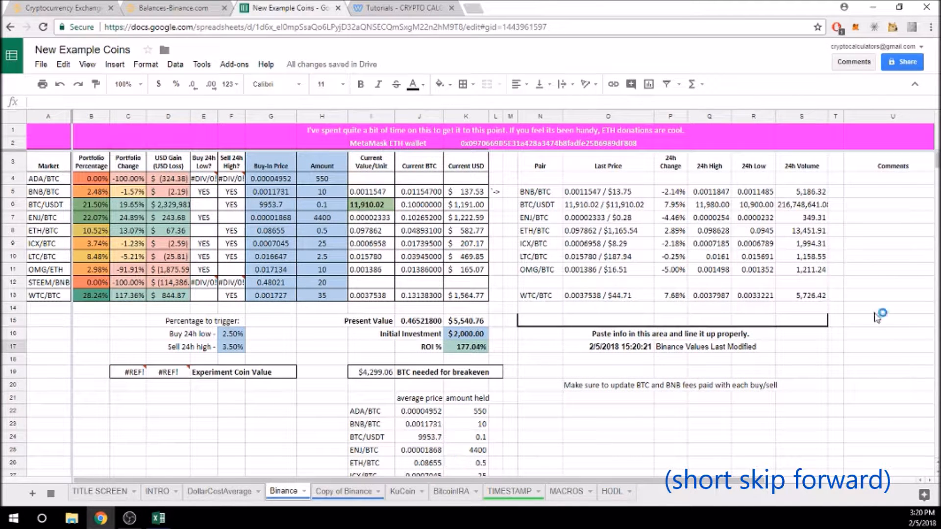
Paste the Binance favourites data at N4 with Paste values only, dropping ROI to 73.76%.
{"action": "left_click", "coordinate": [533, 179]}
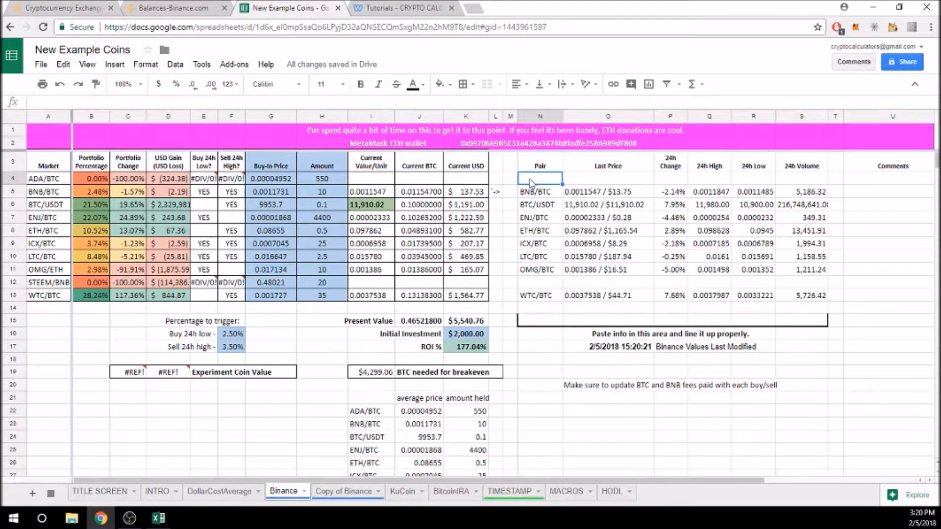
{"action": "right_click", "coordinate": [549, 182]}
{"action": "mouse_move", "coordinate": [572, 240]}
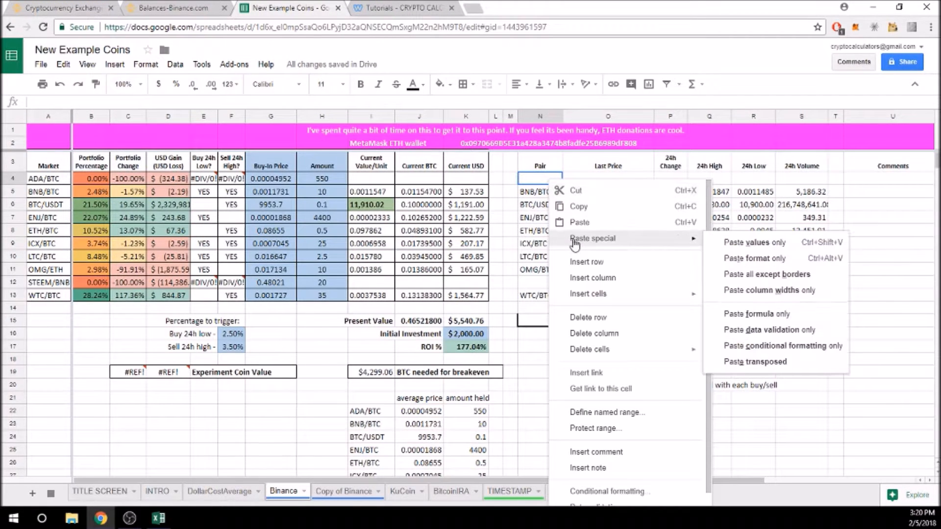
{"action": "left_click", "coordinate": [752, 245]}
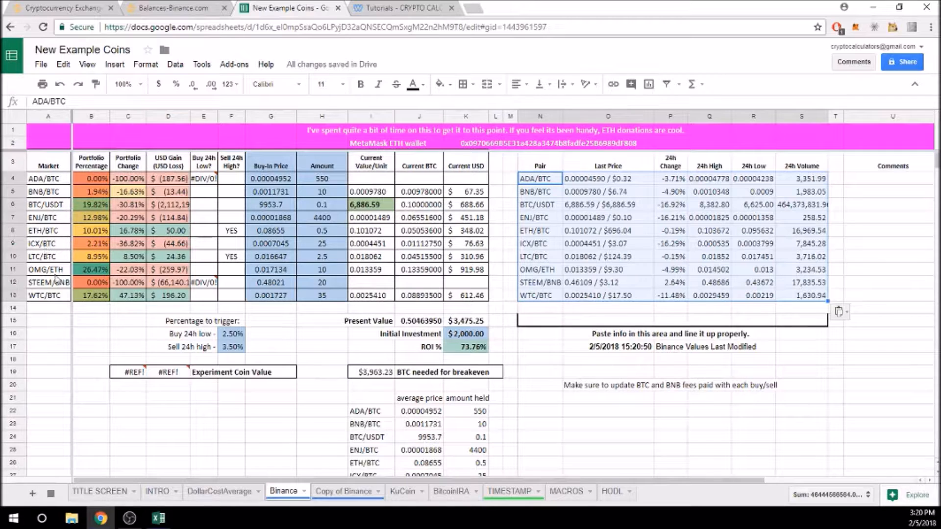
Fill the current value, BTC and USD formulas from I5:K5 up to row 4 and into rows 11–13.
{"action": "left_click", "coordinate": [385, 191]}
{"action": "left_click", "coordinate": [416, 191]}
{"action": "left_click", "coordinate": [474, 191]}
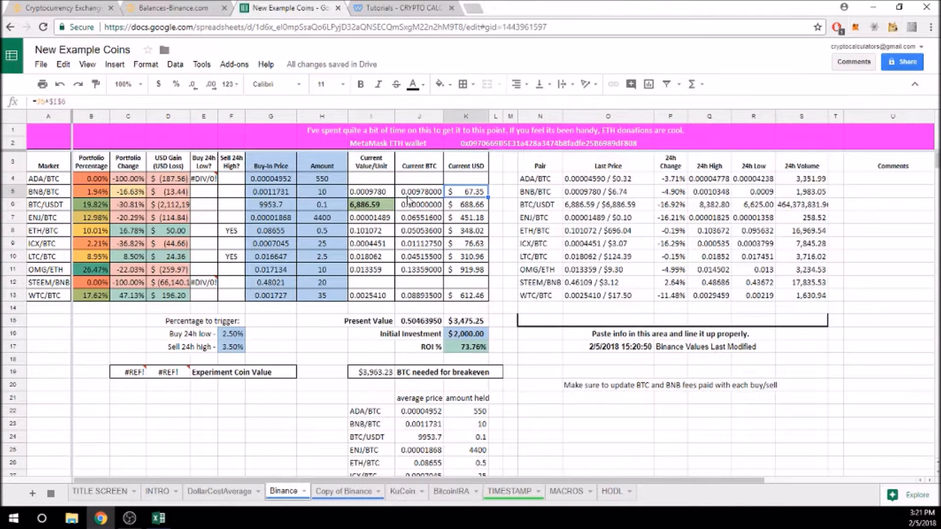
{"action": "left_click", "coordinate": [378, 192]}
{"action": "left_click_drag", "start_coordinate": [414, 192], "coordinate": [483, 177]}
{"action": "left_click_drag", "start_coordinate": [376, 269], "coordinate": [486, 296]}
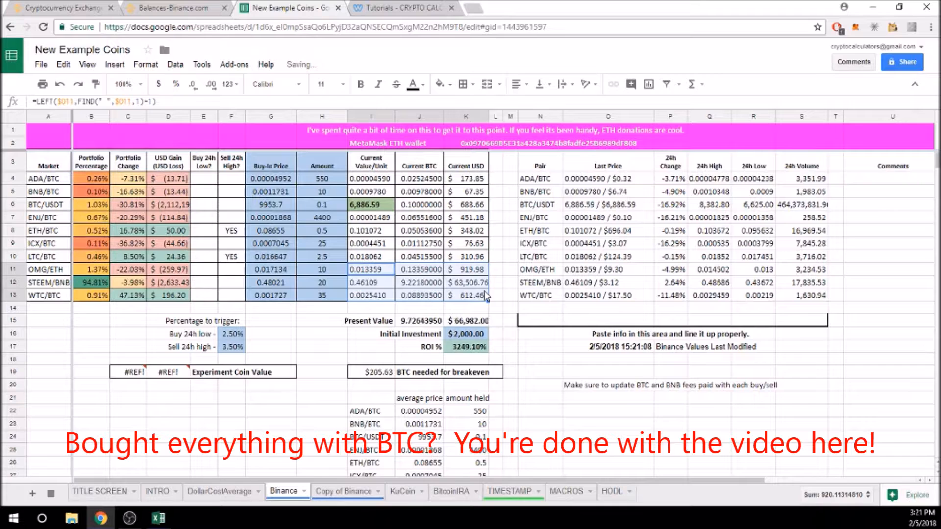
{"action": "left_click", "coordinate": [470, 283]}
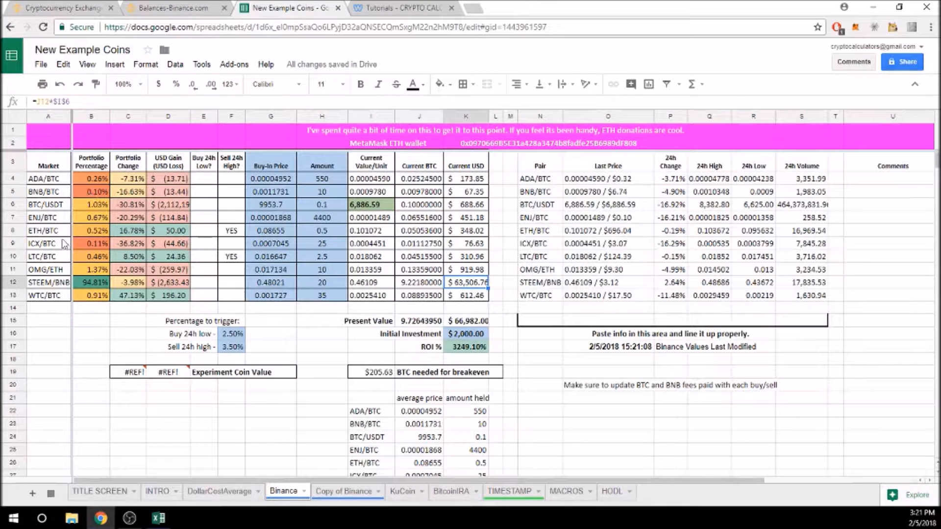
Review the OMG/ETH, STEEM/BNB and LTC/BTC pair rows, then go to the Copy of Binance sheet.
{"action": "left_click", "coordinate": [58, 271]}
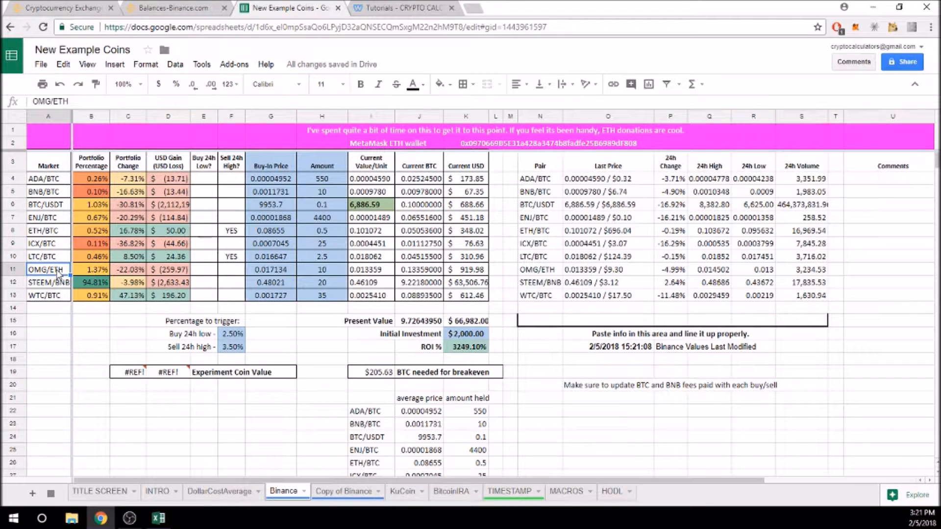
{"action": "left_click", "coordinate": [54, 282]}
{"action": "left_click", "coordinate": [52, 273]}
{"action": "left_click", "coordinate": [54, 283]}
{"action": "left_click", "coordinate": [55, 273]}
{"action": "left_click", "coordinate": [51, 257]}
{"action": "left_click", "coordinate": [17, 252]}
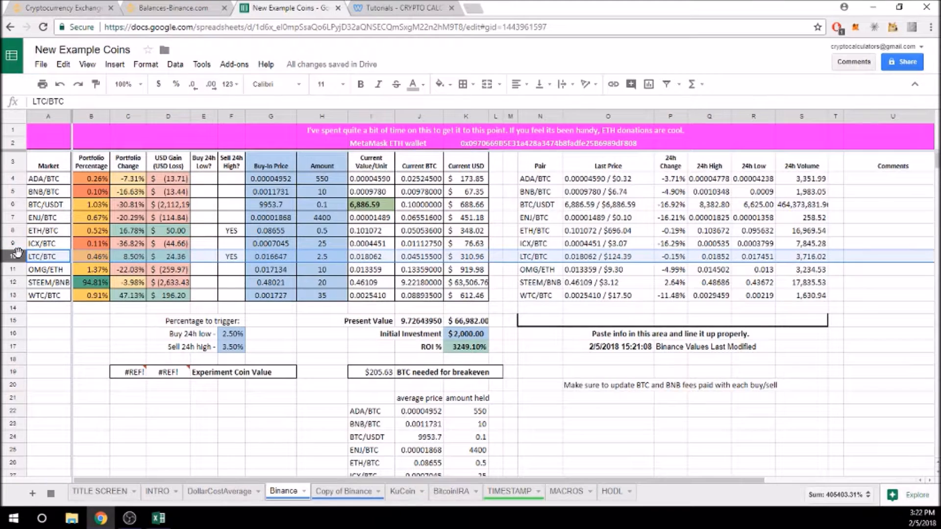
{"action": "left_click", "coordinate": [55, 270]}
{"action": "left_click", "coordinate": [55, 277]}
{"action": "left_click", "coordinate": [56, 272]}
{"action": "left_click", "coordinate": [55, 277]}
{"action": "left_click", "coordinate": [56, 273]}
{"action": "left_click", "coordinate": [54, 280]}
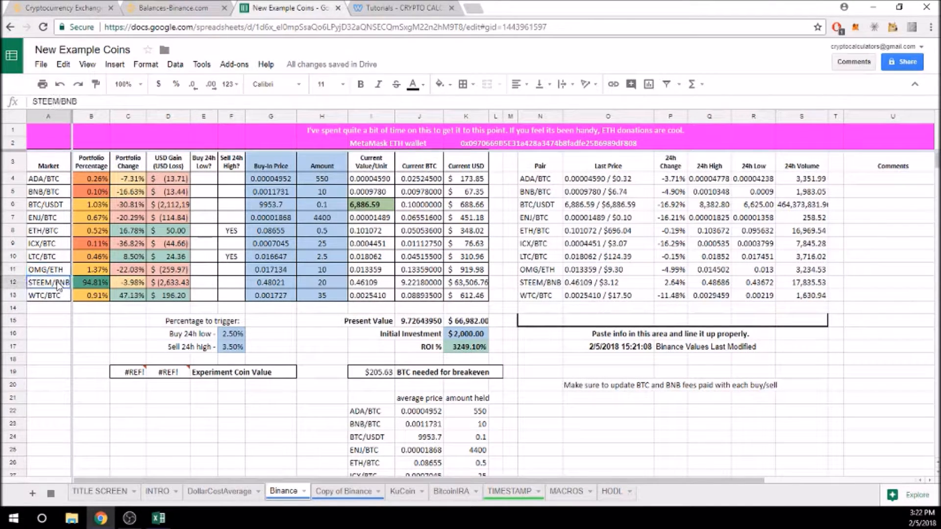
{"action": "left_click", "coordinate": [337, 494]}
Compare the XLM/BNB and WTC/BTC USD gain formulas on Copy of Binance, then return to the Binance sheet.
{"action": "scroll", "coordinate": [86, 274], "scroll_direction": "down", "scroll_amount": 1}
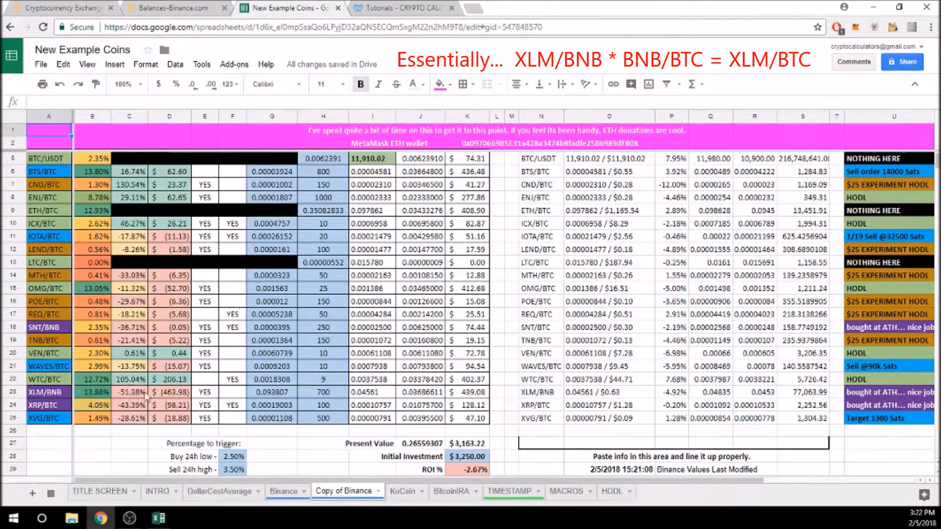
{"action": "left_click", "coordinate": [160, 392]}
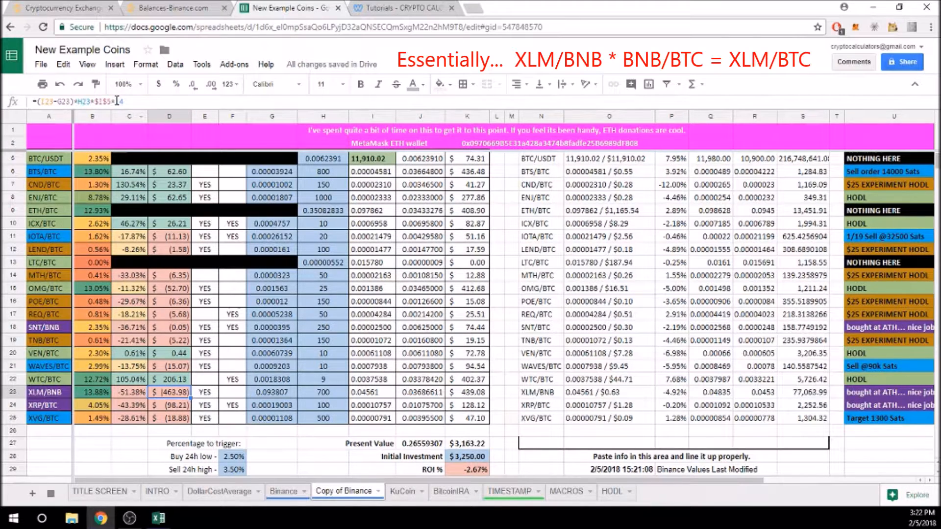
{"action": "scroll", "coordinate": [367, 183], "scroll_direction": "up", "scroll_amount": 1}
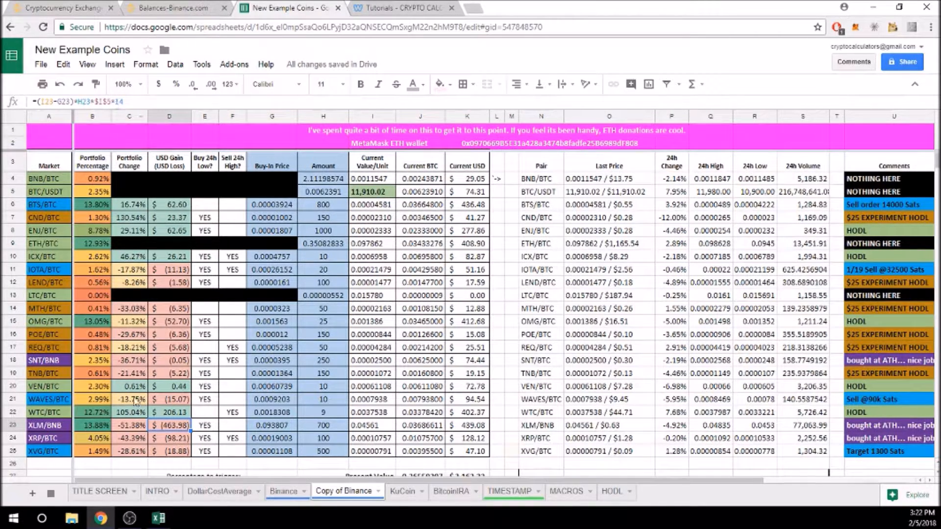
{"action": "left_click", "coordinate": [174, 412]}
{"action": "left_click", "coordinate": [162, 428]}
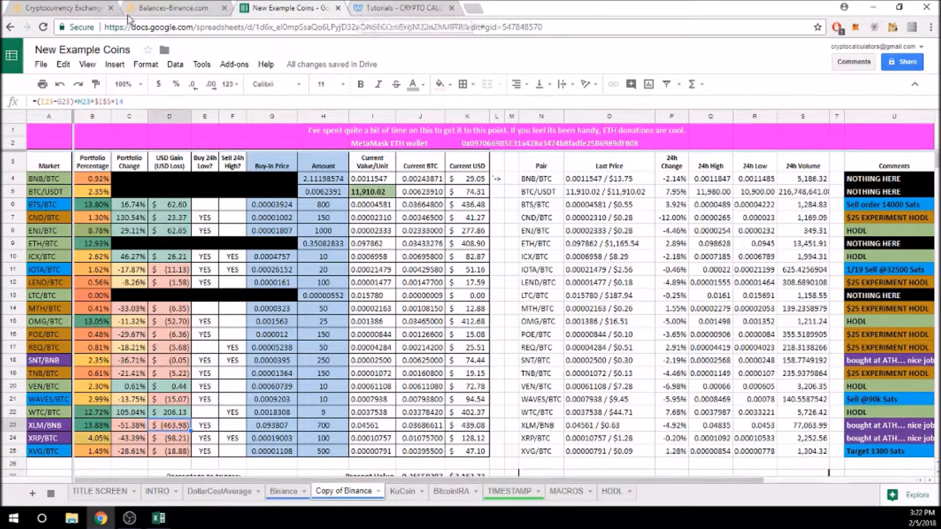
{"action": "left_click", "coordinate": [283, 492]}
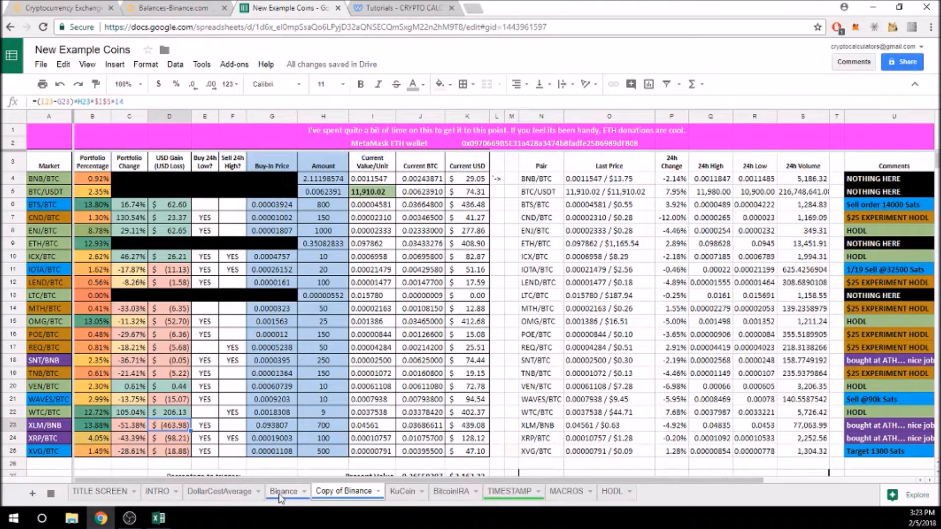
Append *I5 to the STEEM/BNB USD Gain formula in D12.
{"action": "left_click", "coordinate": [160, 285]}
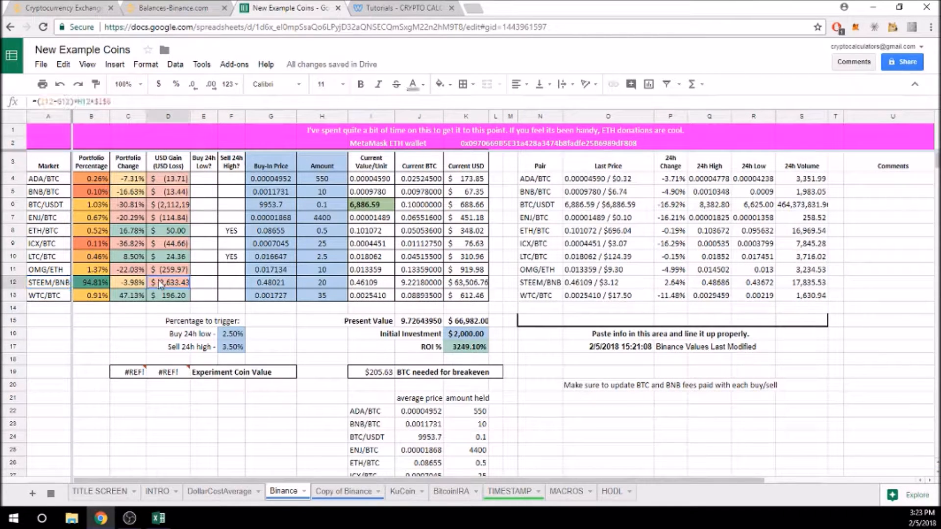
{"action": "left_click", "coordinate": [122, 100]}
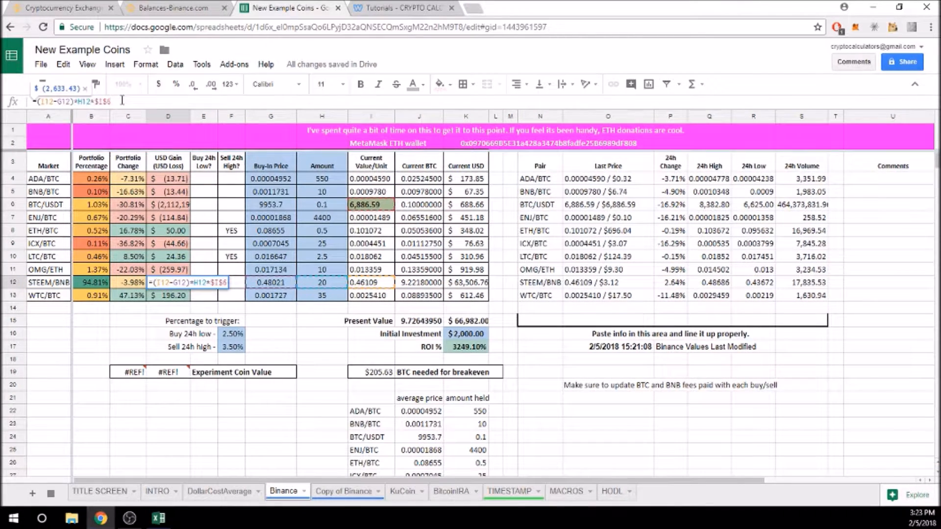
{"action": "type", "text": "*"}
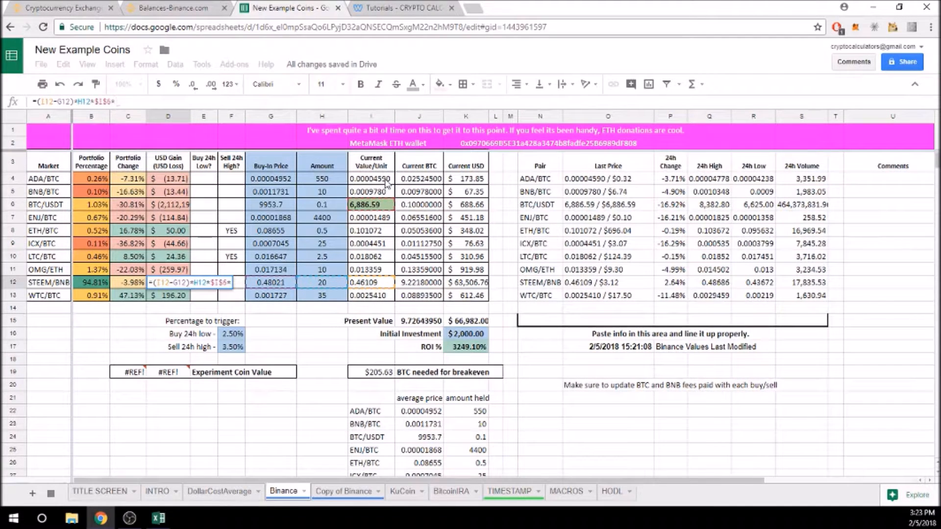
{"action": "left_click", "coordinate": [374, 192]}
{"action": "key", "text": "Return"}
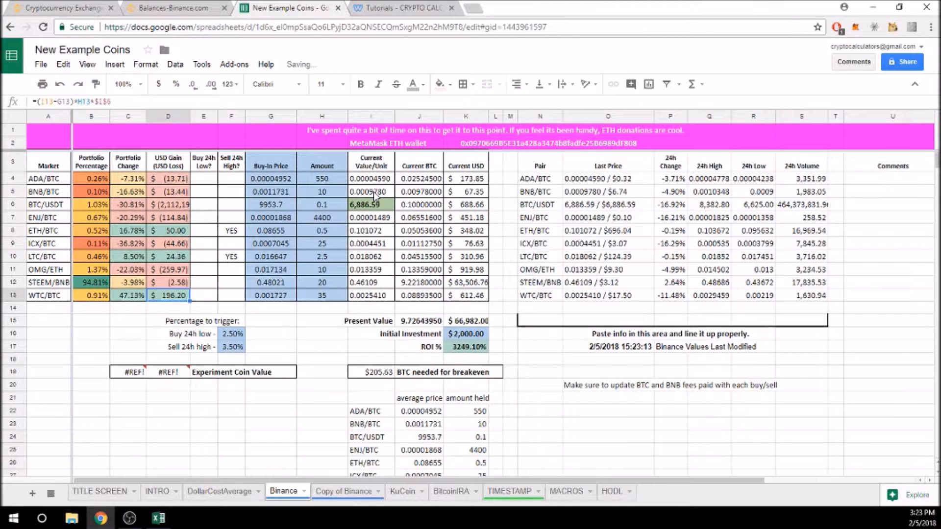
Append *I5 to the STEEM/BNB Current BTC formula in J12.
{"action": "left_click", "coordinate": [388, 284]}
{"action": "left_click", "coordinate": [404, 284]}
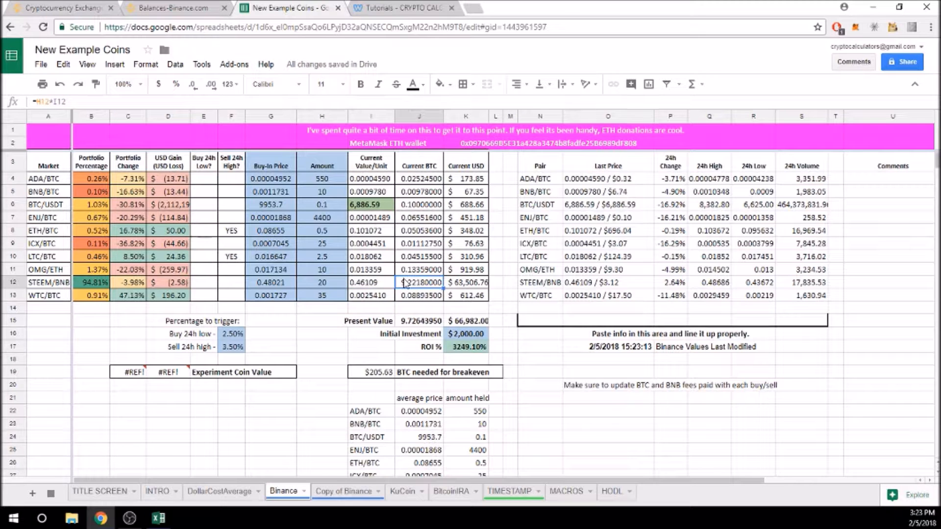
{"action": "left_click", "coordinate": [99, 101]}
{"action": "type", "text": "*"}
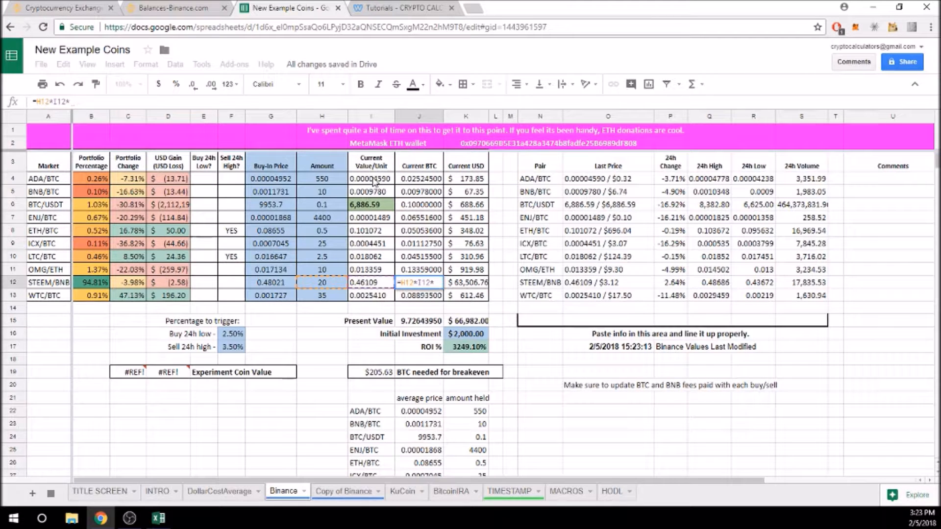
{"action": "left_click", "coordinate": [376, 195]}
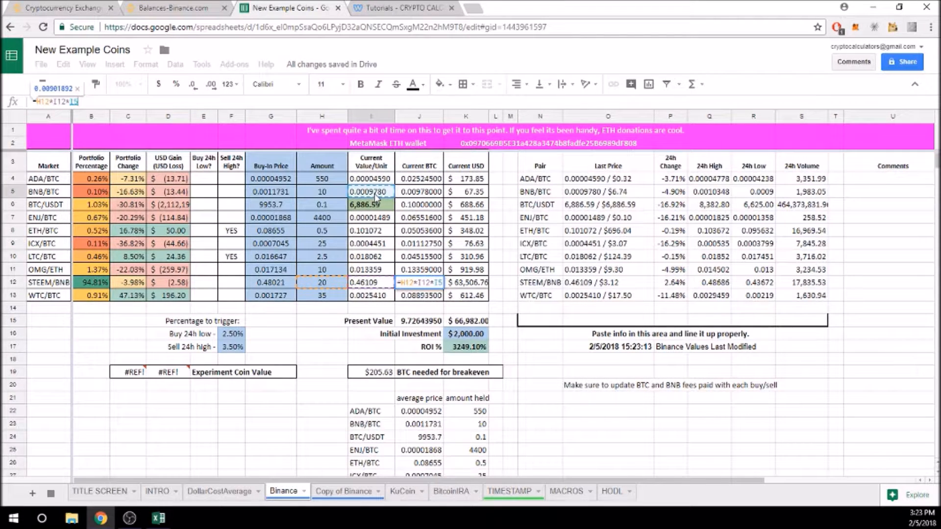
{"action": "key", "text": "Return"}
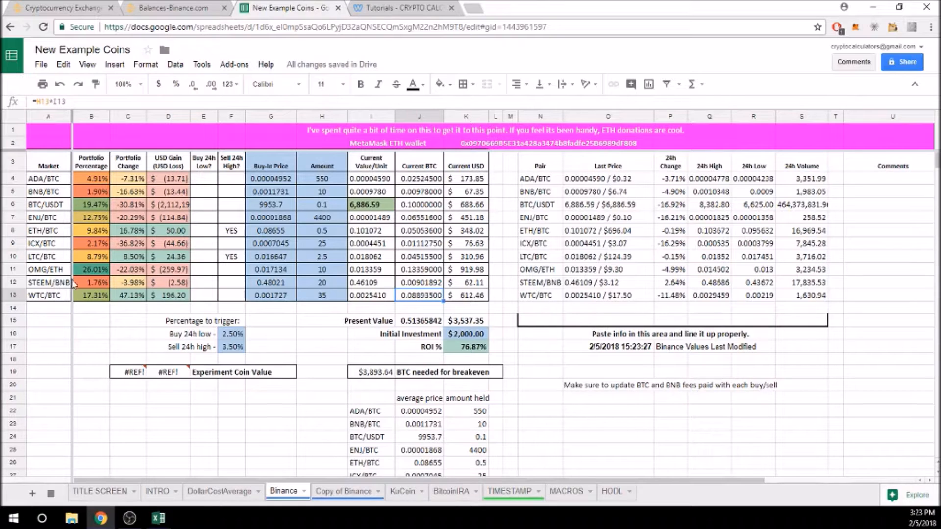
Append *I8 to the OMG/ETH USD Gain formula in D11.
{"action": "left_click", "coordinate": [170, 271]}
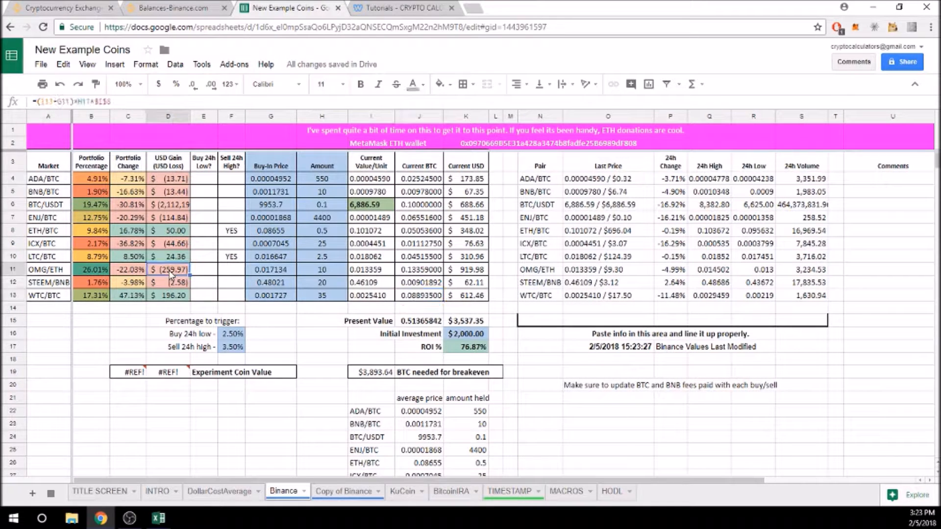
{"action": "left_click", "coordinate": [130, 100]}
{"action": "type", "text": "*"}
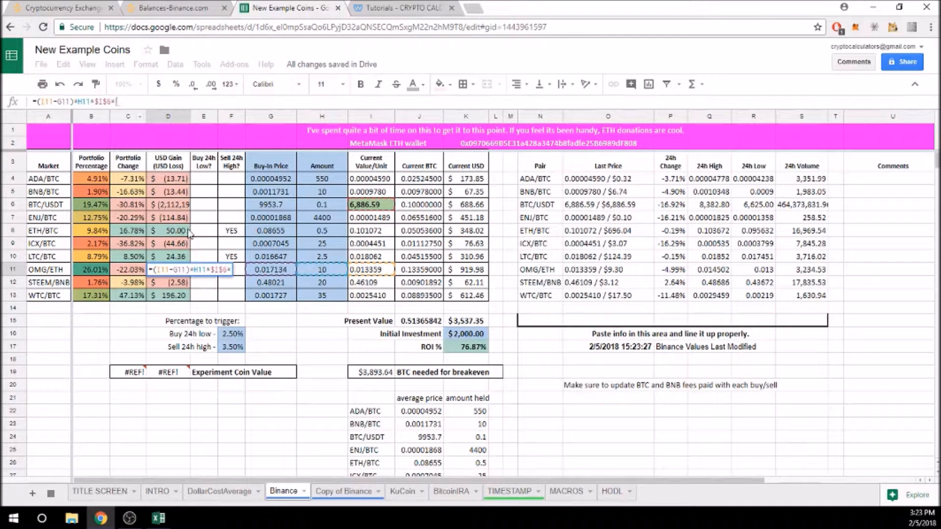
{"action": "left_click", "coordinate": [365, 231]}
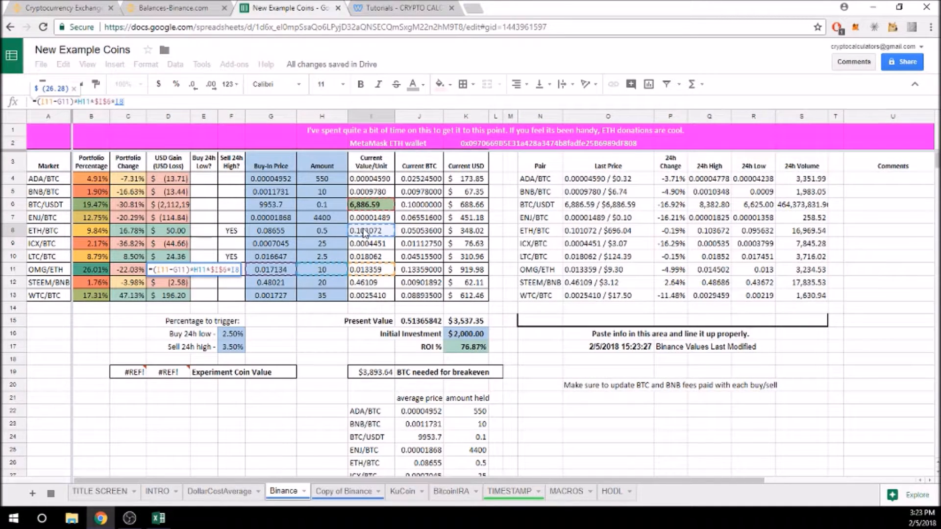
{"action": "key", "text": "Return"}
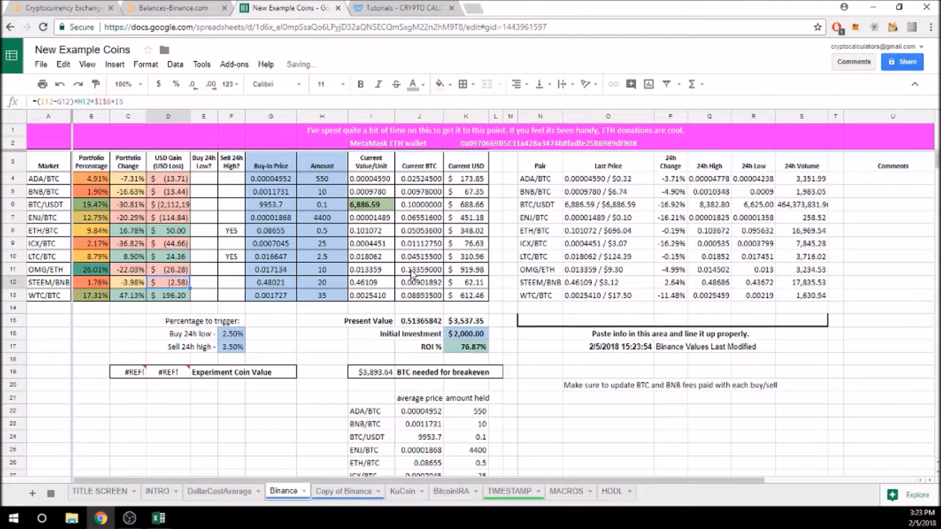
Append *I8 to the OMG/ETH Current BTC formula in J11.
{"action": "left_click", "coordinate": [411, 273]}
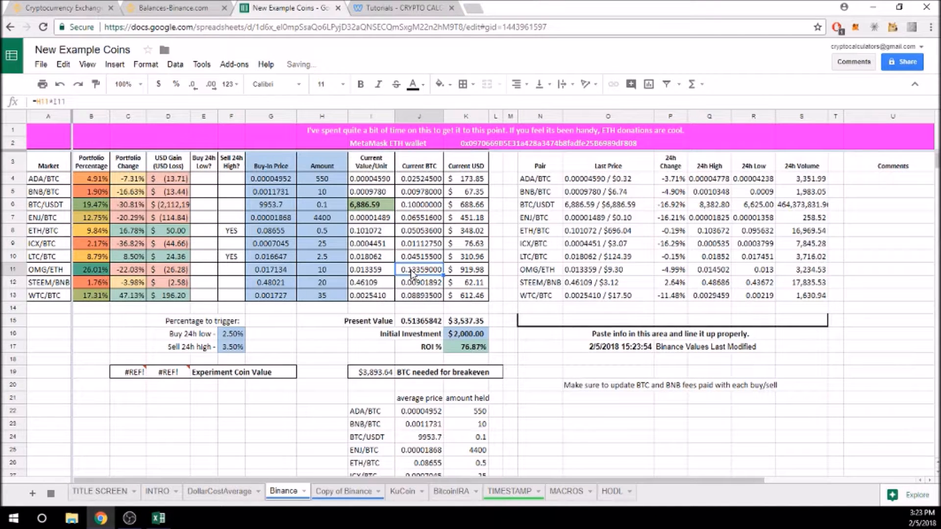
{"action": "left_click", "coordinate": [76, 101]}
{"action": "type", "text": "*"}
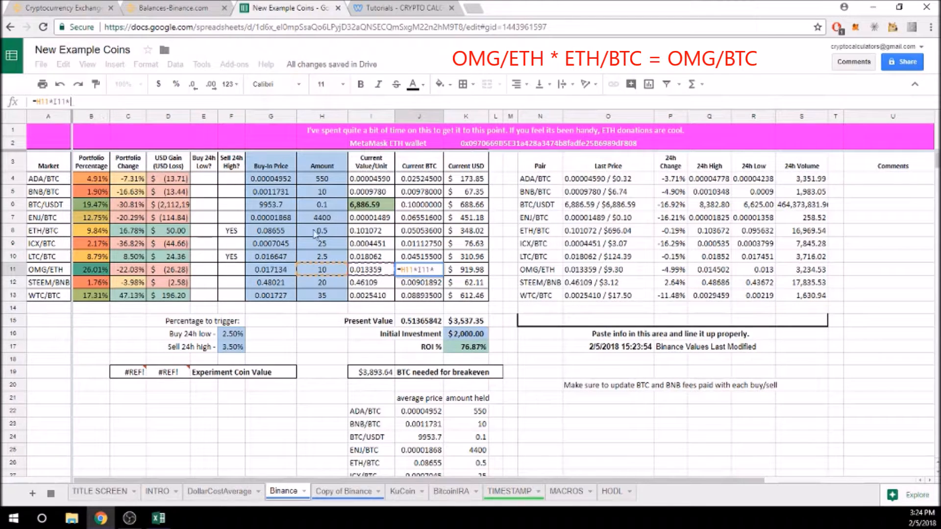
{"action": "left_click", "coordinate": [361, 233]}
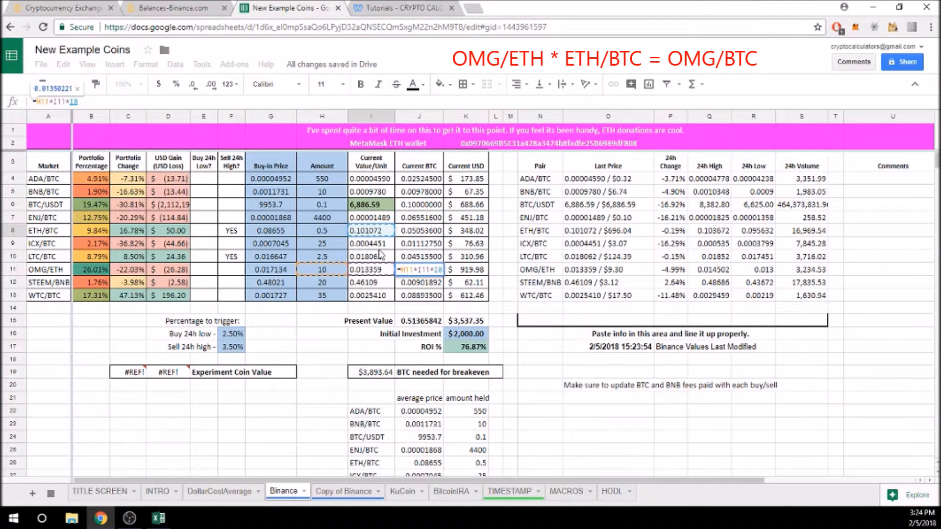
{"action": "key", "text": "Return"}
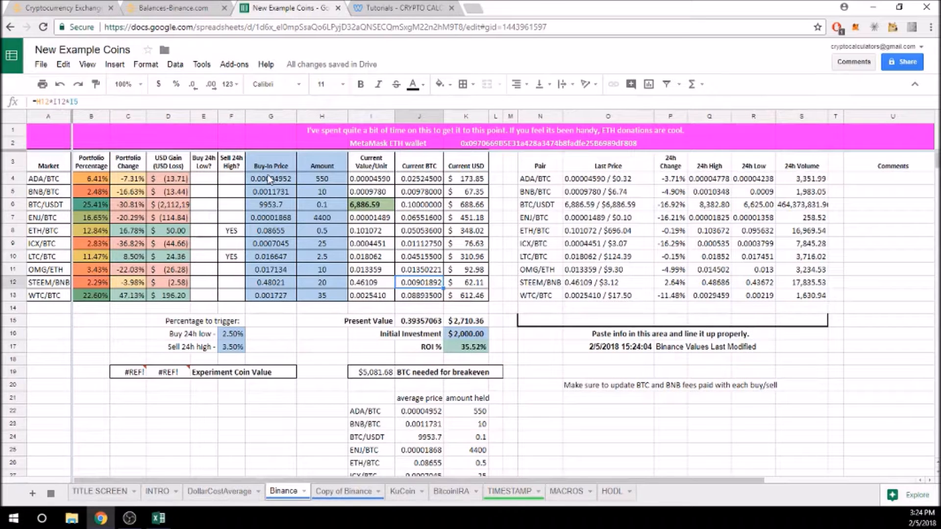
Set the Initial Investment to 2500, then correct it to $3,000.00.
{"action": "left_click", "coordinate": [463, 337]}
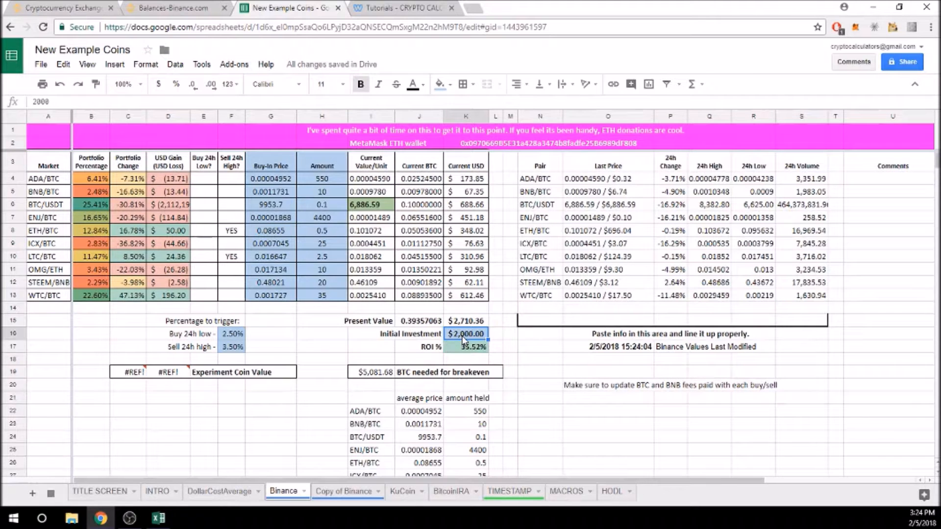
{"action": "type", "text": "2500"}
{"action": "key", "text": "Return"}
{"action": "left_click", "coordinate": [468, 334]}
{"action": "type", "text": "3000"}
{"action": "key", "text": "Return"}
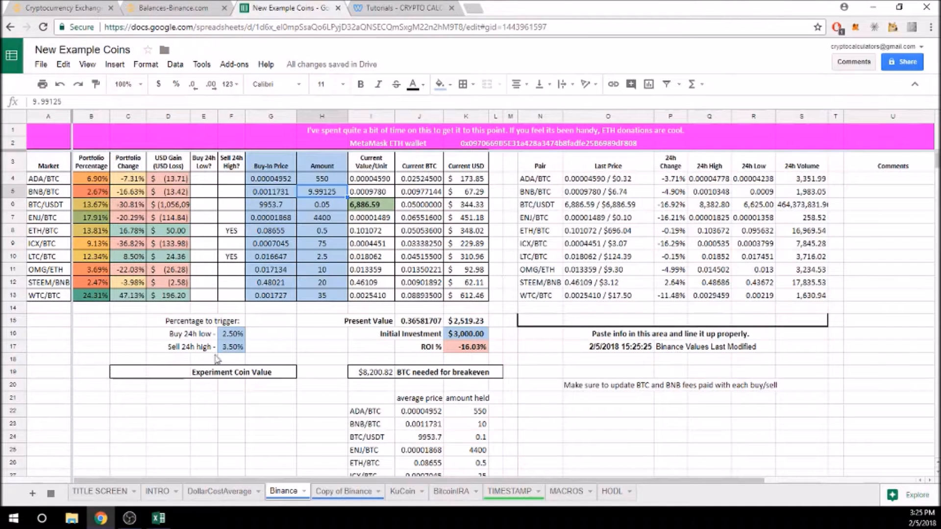
Cut out the broken Experiment Coin Value box, then check the BTC-needed-for-breakeven and ROI % formulas.
{"action": "left_click_drag", "start_coordinate": [123, 390], "coordinate": [288, 371]}
{"action": "key", "text": "ctrl+x"}
{"action": "left_click", "coordinate": [313, 363]}
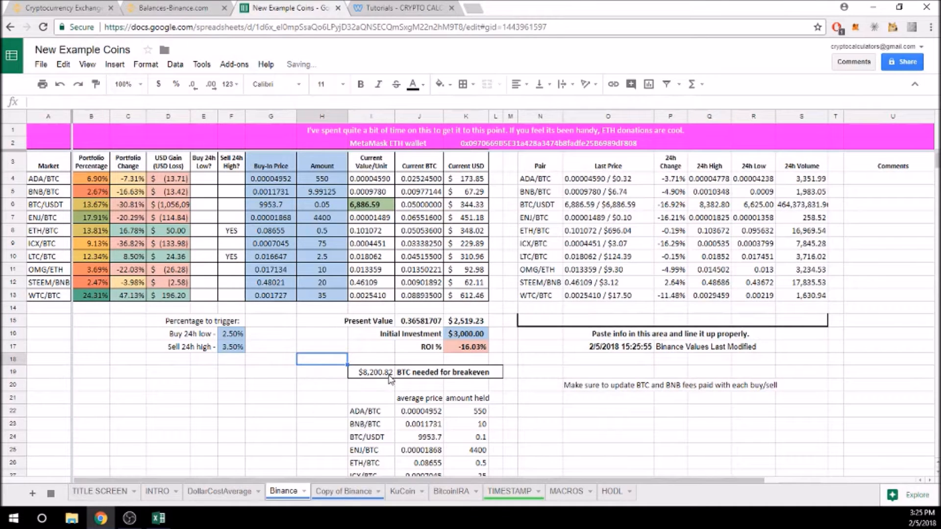
{"action": "left_click", "coordinate": [377, 379]}
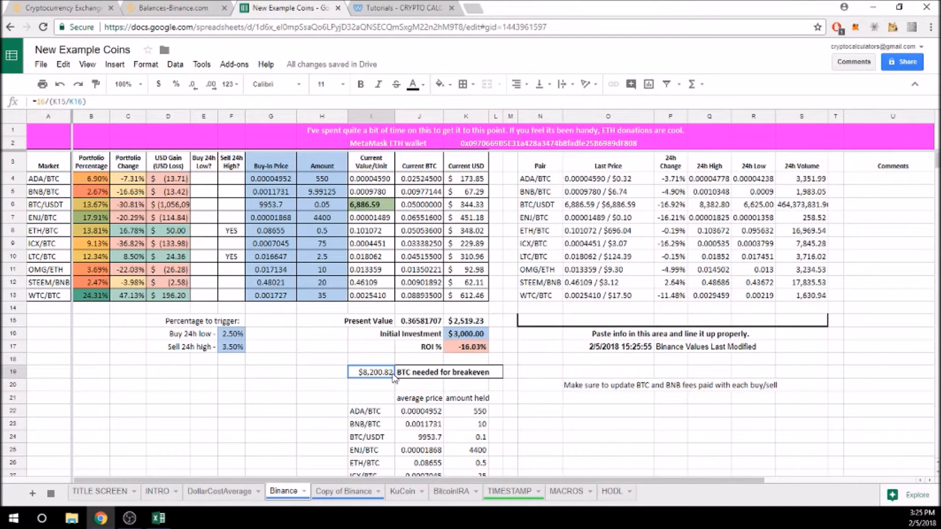
{"action": "left_click", "coordinate": [458, 354]}
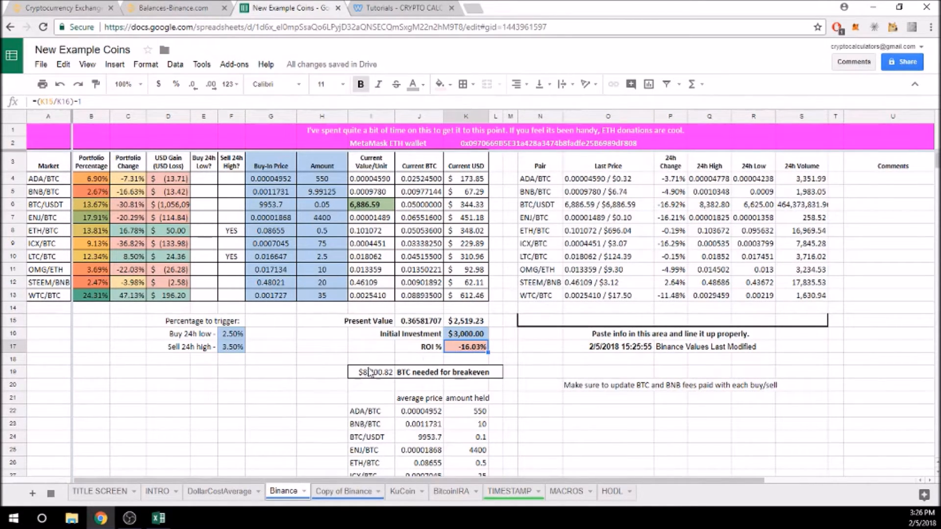
{"action": "left_click", "coordinate": [371, 209]}
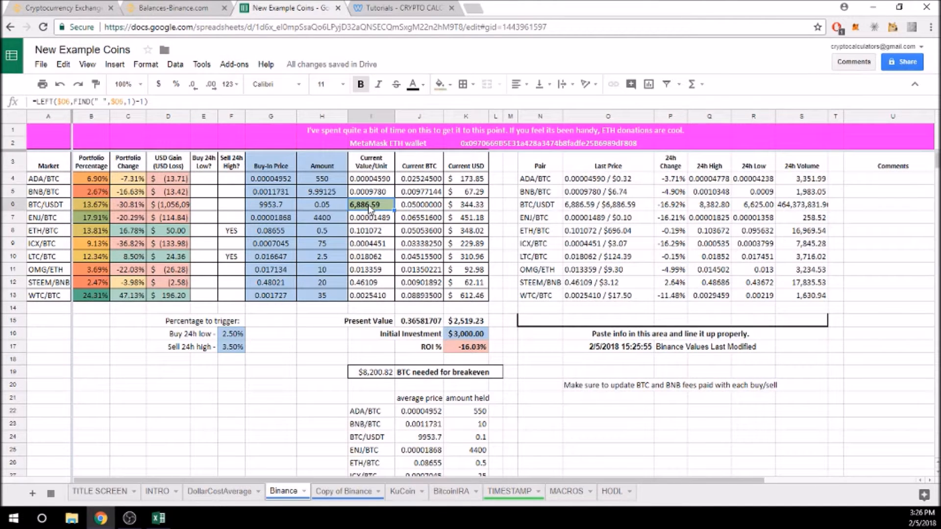
{"action": "type", "text": "8"}
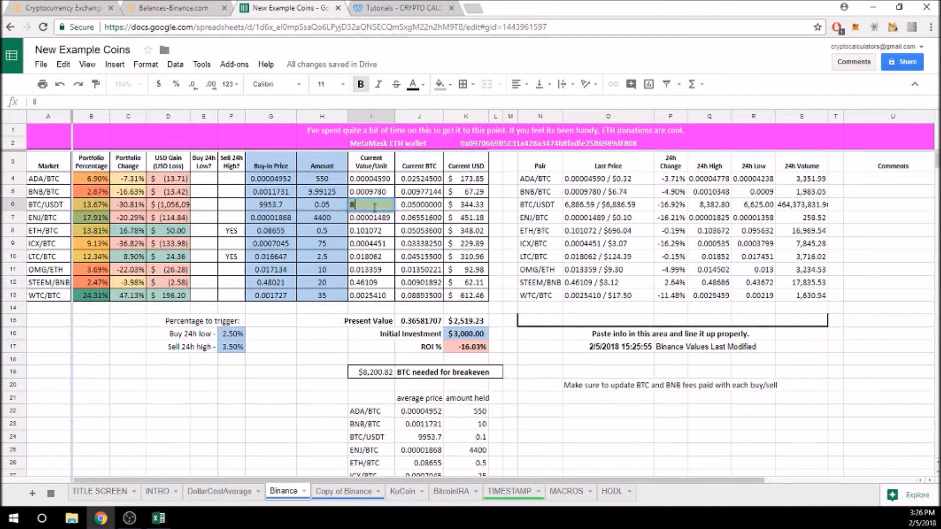
{"action": "type", "text": "200.82"}
{"action": "key", "text": "Return"}
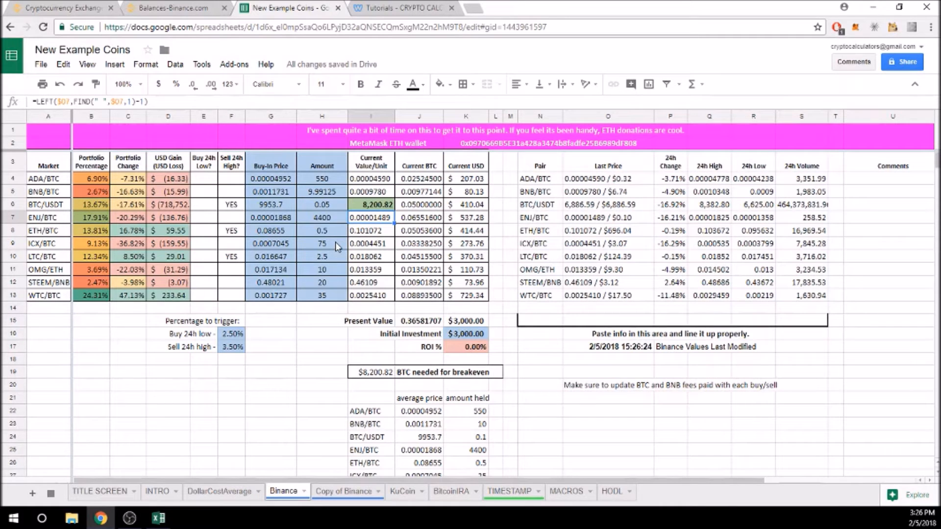
{"action": "left_click", "coordinate": [59, 86]}
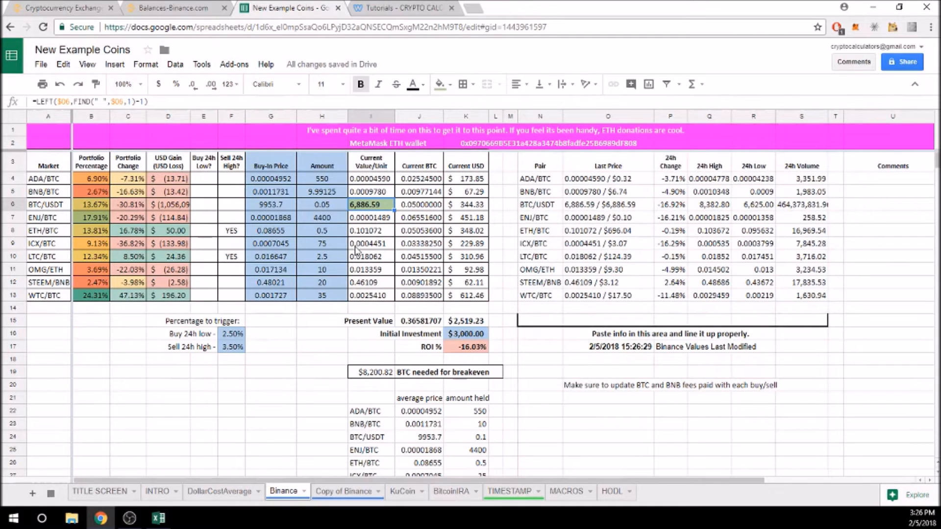
{"action": "left_click", "coordinate": [267, 208]}
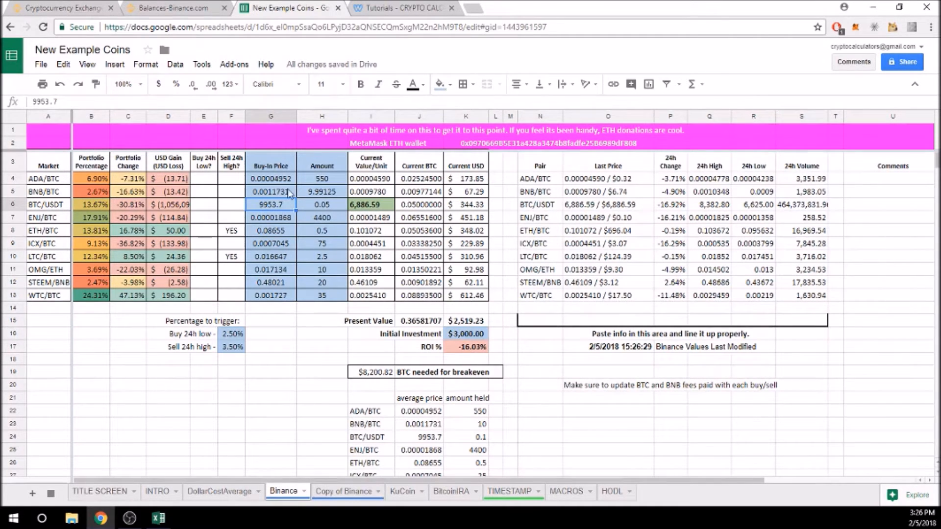
{"action": "left_click_drag", "start_coordinate": [269, 179], "coordinate": [285, 301]}
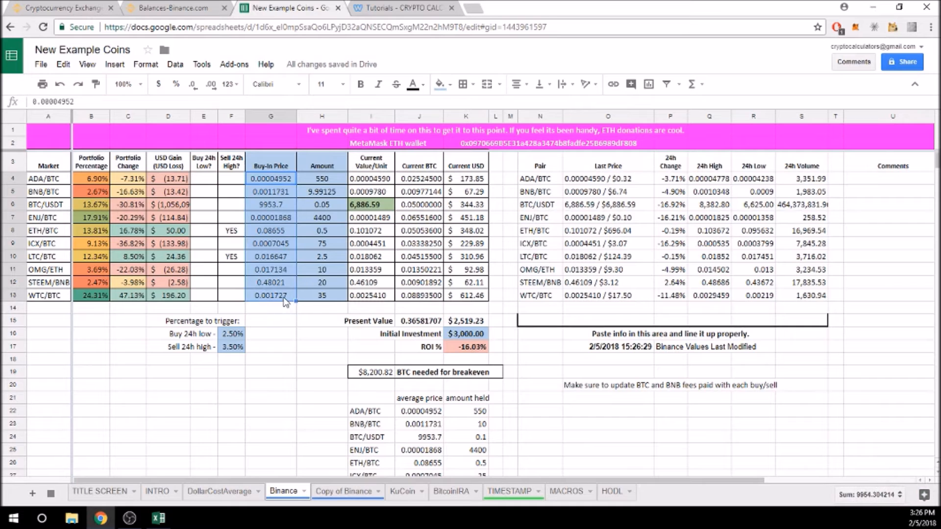